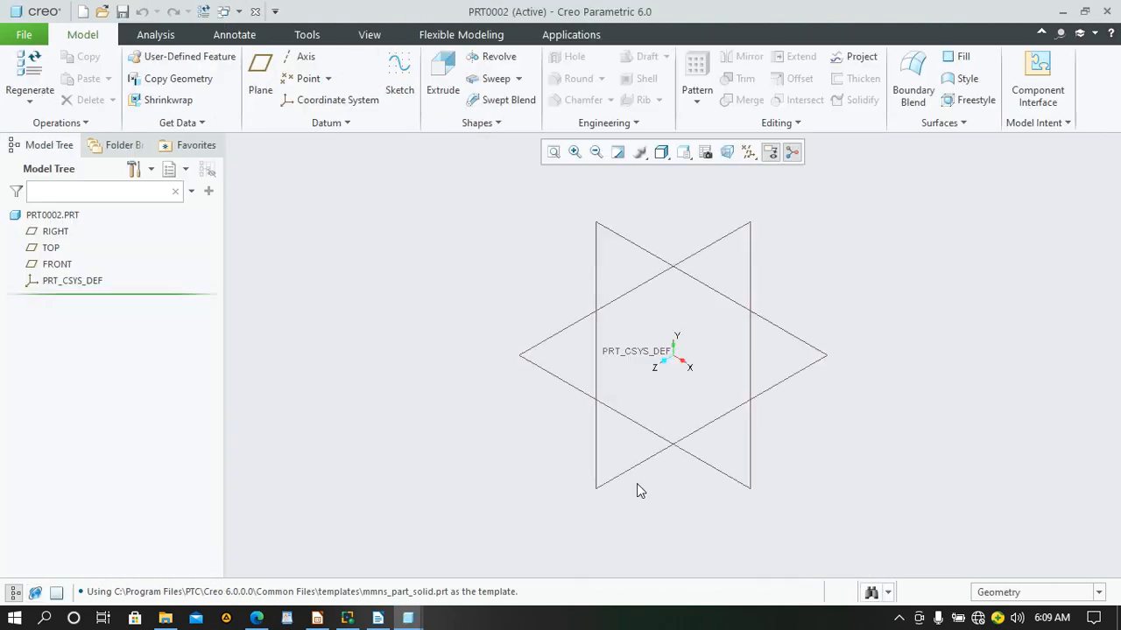
Sketch a center rectangle about 452 mm wide and 246 mm high on the FRONT plane, centred on the origin
{"action": "left_click", "coordinate": [58, 265]}
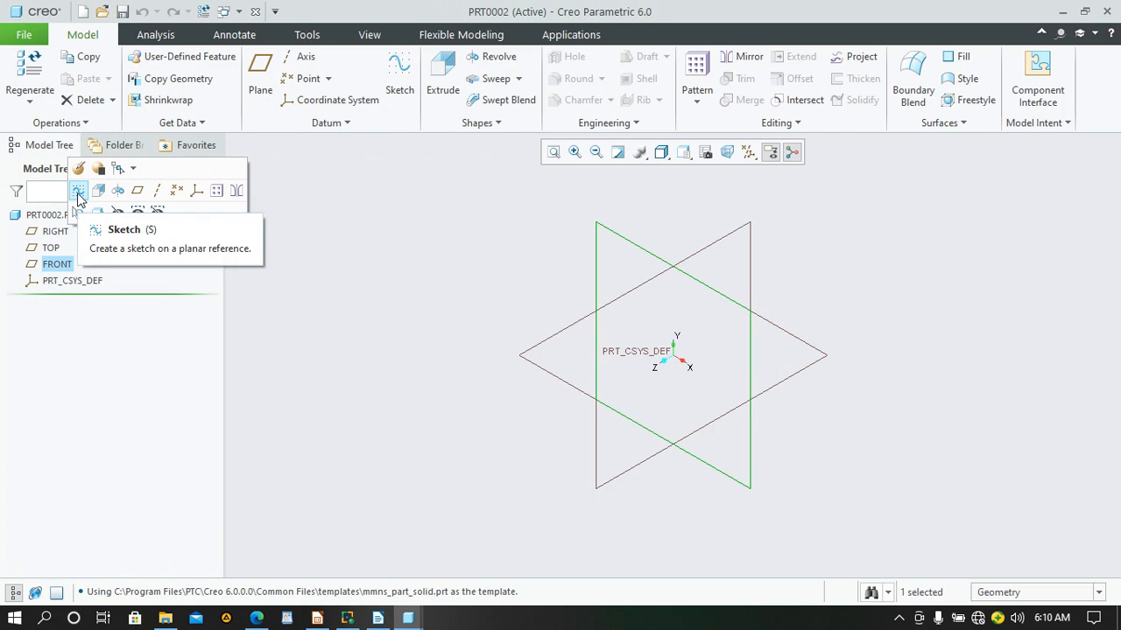
{"action": "left_click", "coordinate": [78, 191]}
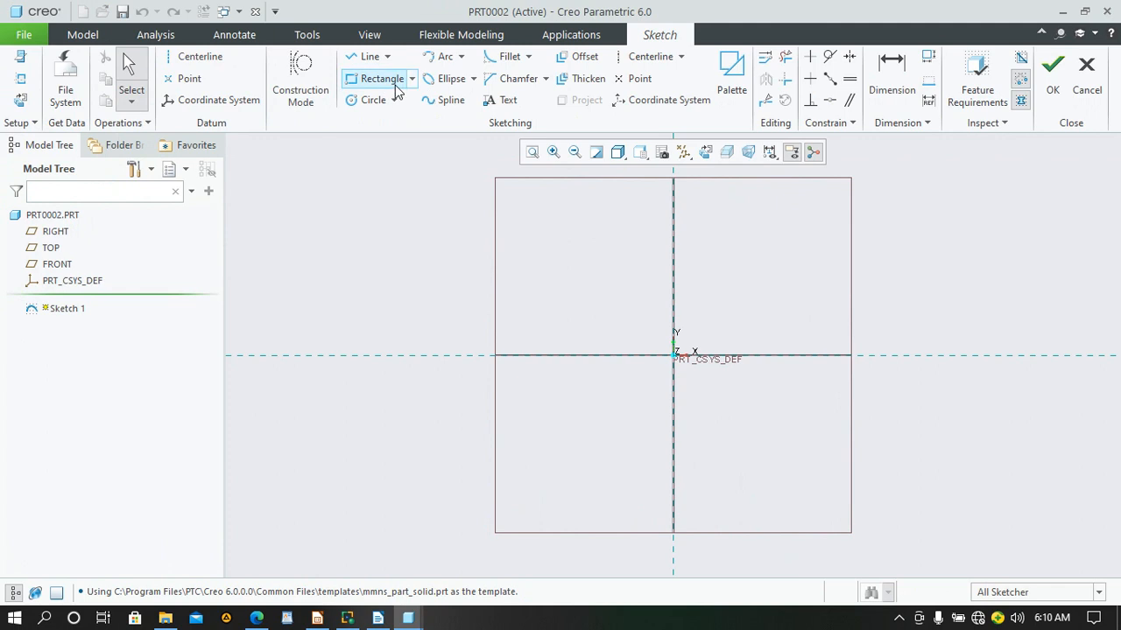
{"action": "left_click", "coordinate": [408, 83]}
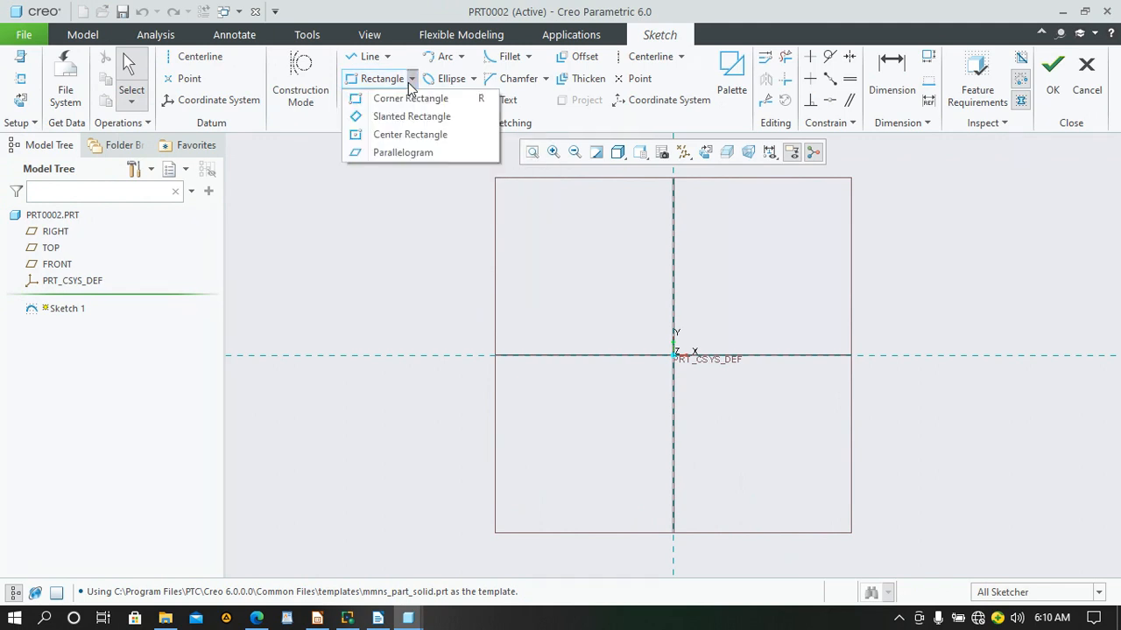
{"action": "left_click", "coordinate": [405, 135]}
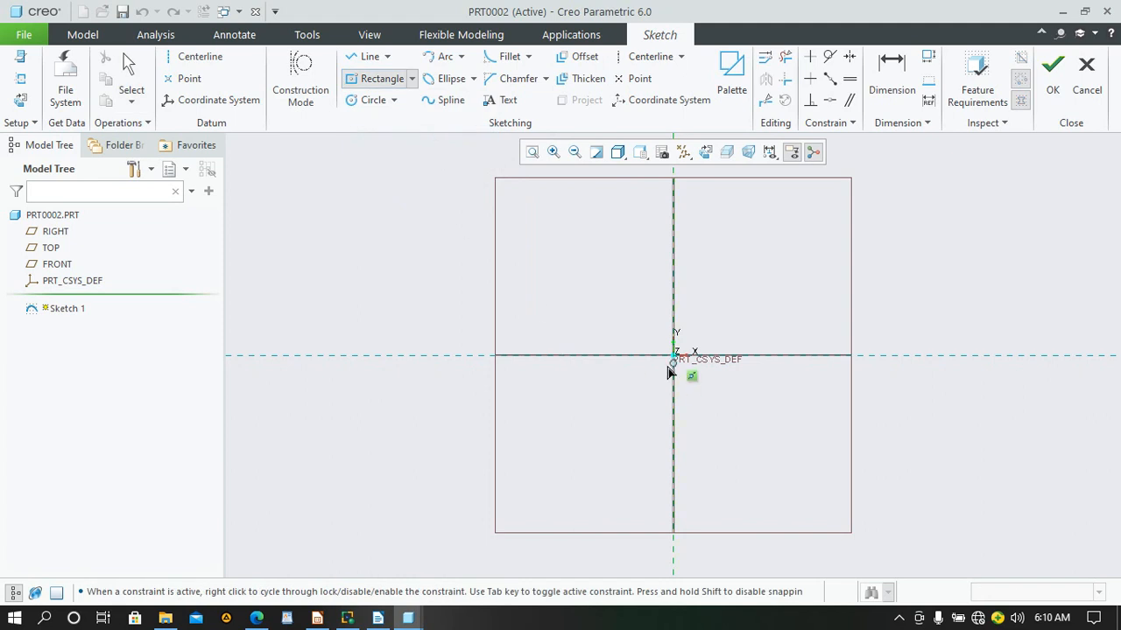
{"action": "left_click", "coordinate": [674, 357]}
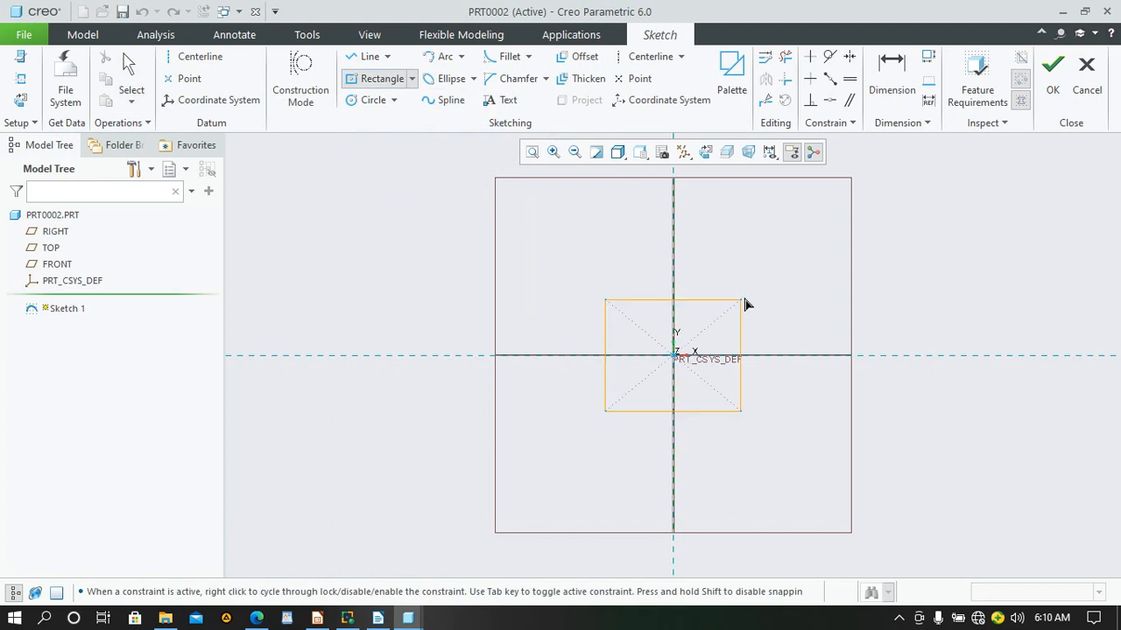
{"action": "left_click", "coordinate": [832, 272]}
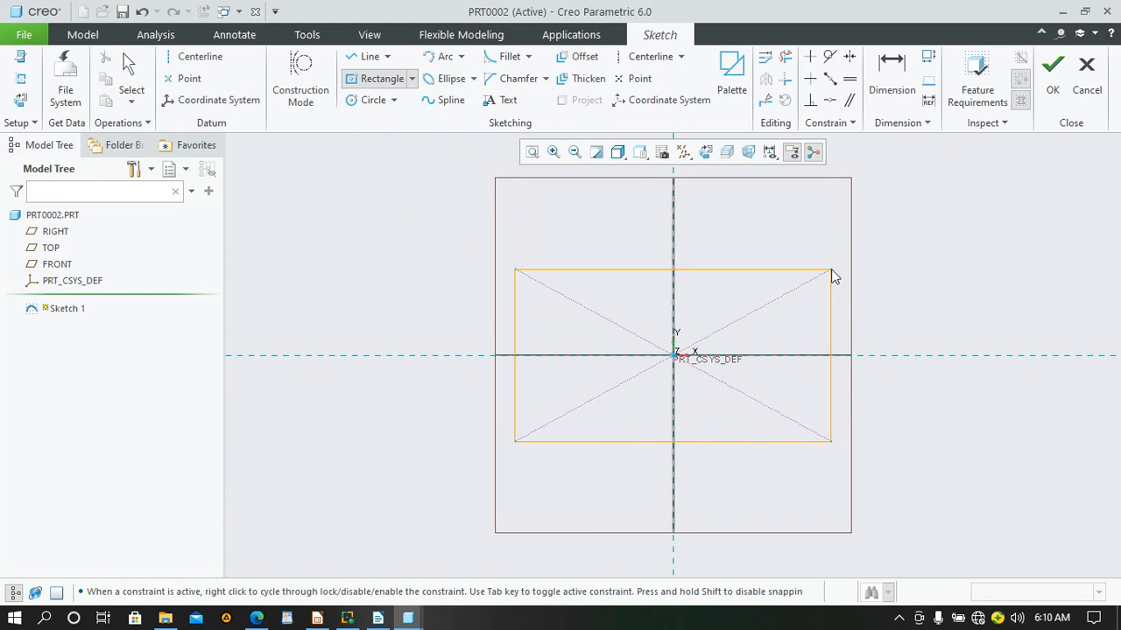
{"action": "middle_click", "coordinate": [887, 300]}
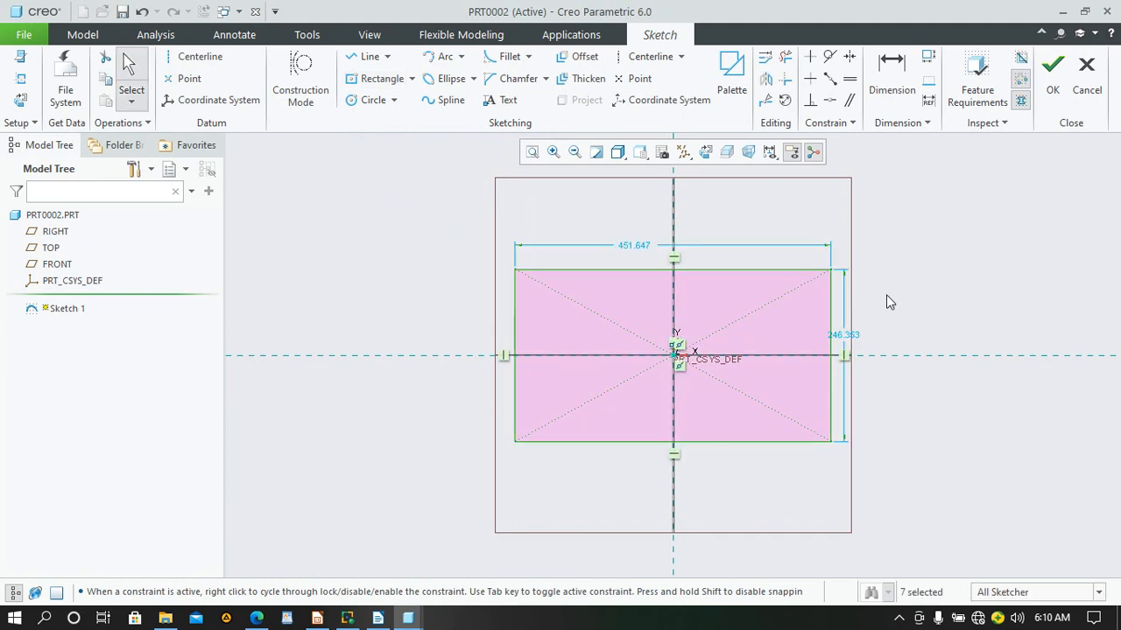
{"action": "left_click_drag", "start_coordinate": [857, 340], "coordinate": [867, 366]}
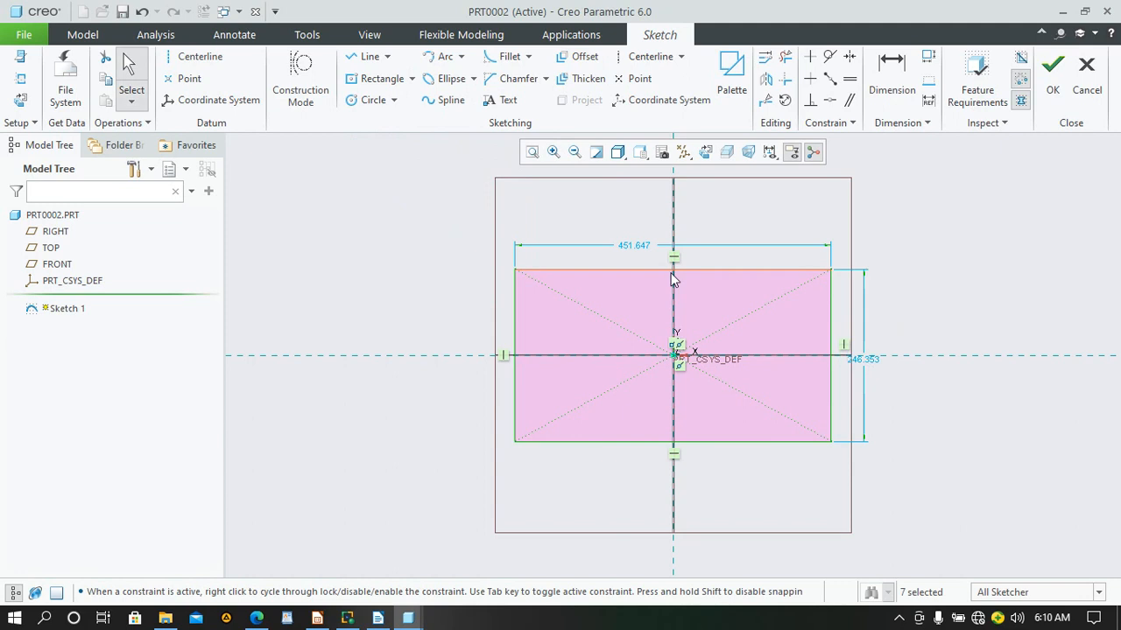
Set the rectangle's width to 290 mm and its height to 190 mm, and finish the sketch
{"action": "double_click", "coordinate": [627, 247]}
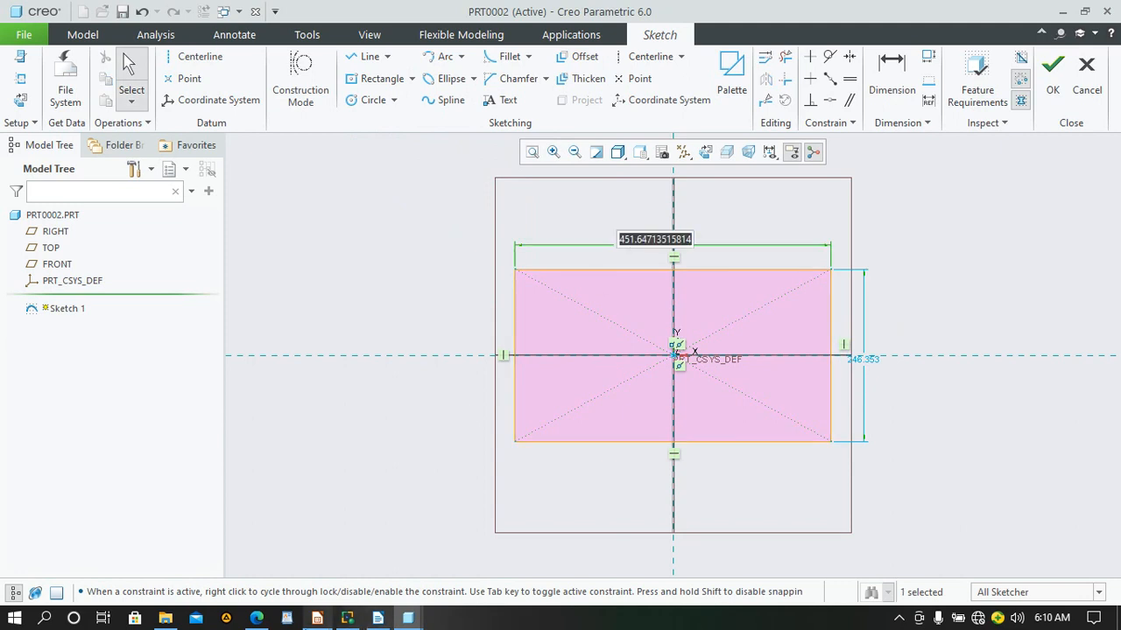
{"action": "mouse_move", "coordinate": [254, 613]}
{"action": "type", "text": "290"}
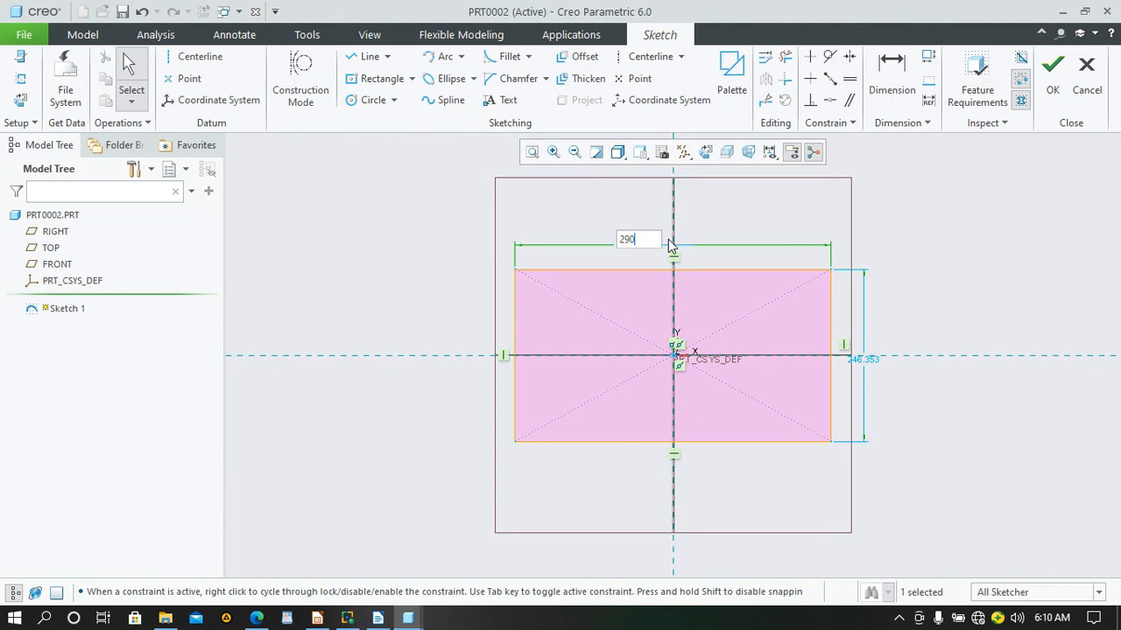
{"action": "key", "text": "Return"}
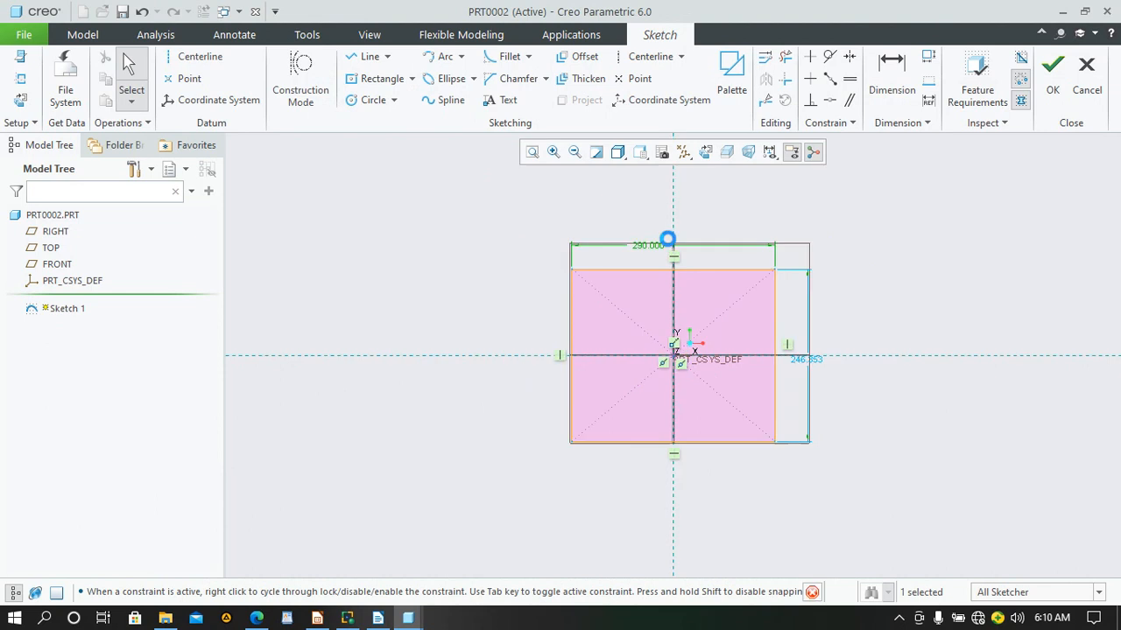
{"action": "double_click", "coordinate": [806, 361]}
{"action": "type", "text": "190"}
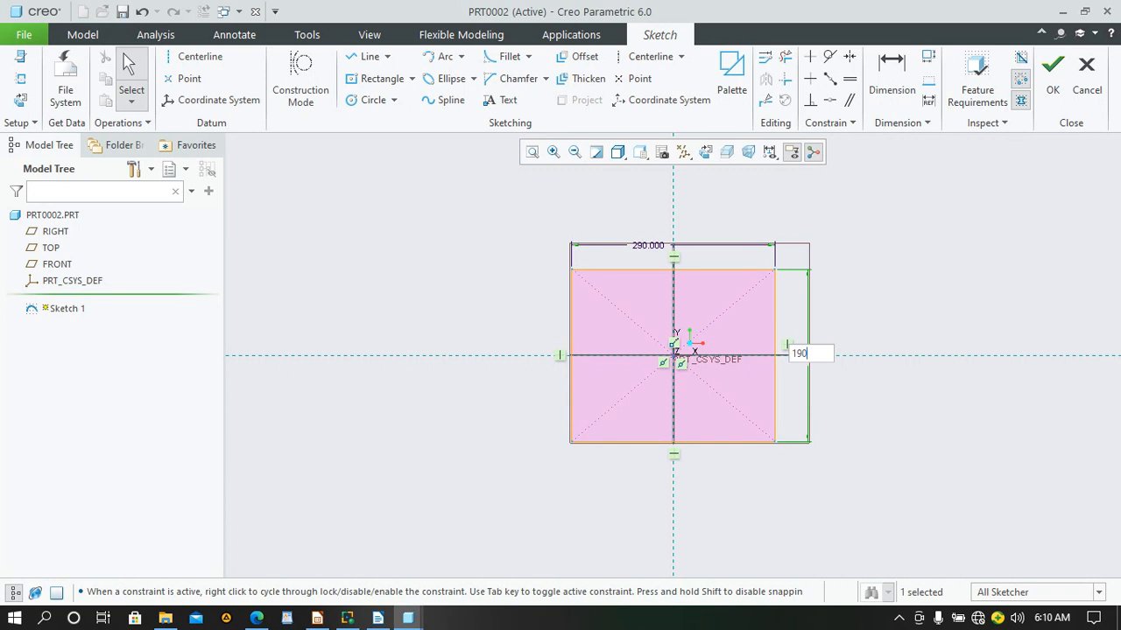
{"action": "key", "text": "Return"}
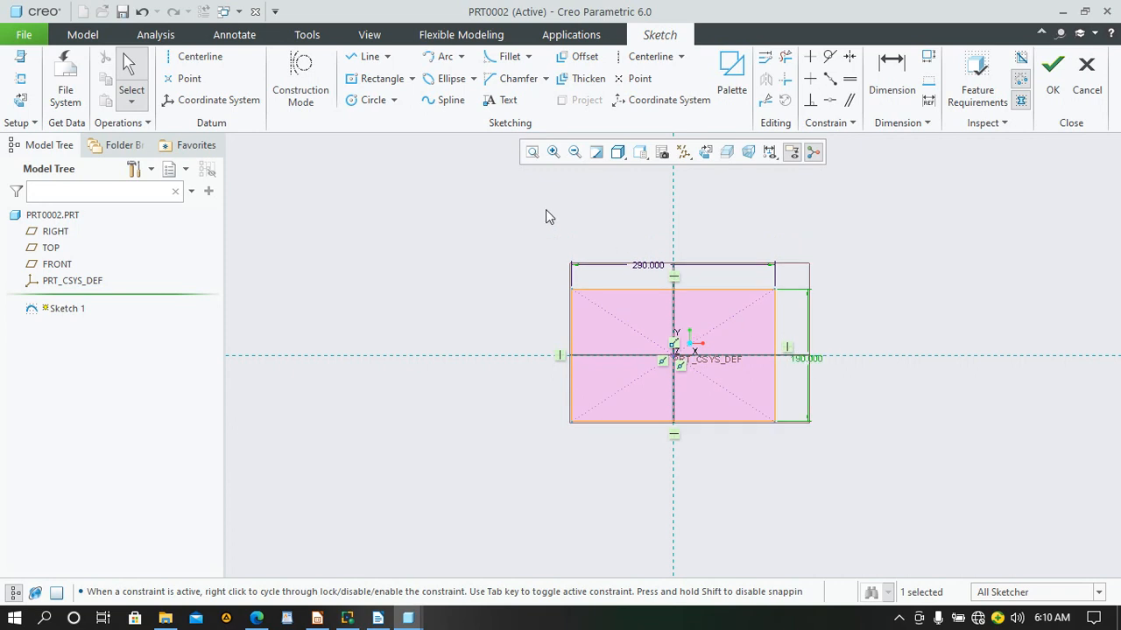
{"action": "left_click", "coordinate": [533, 153]}
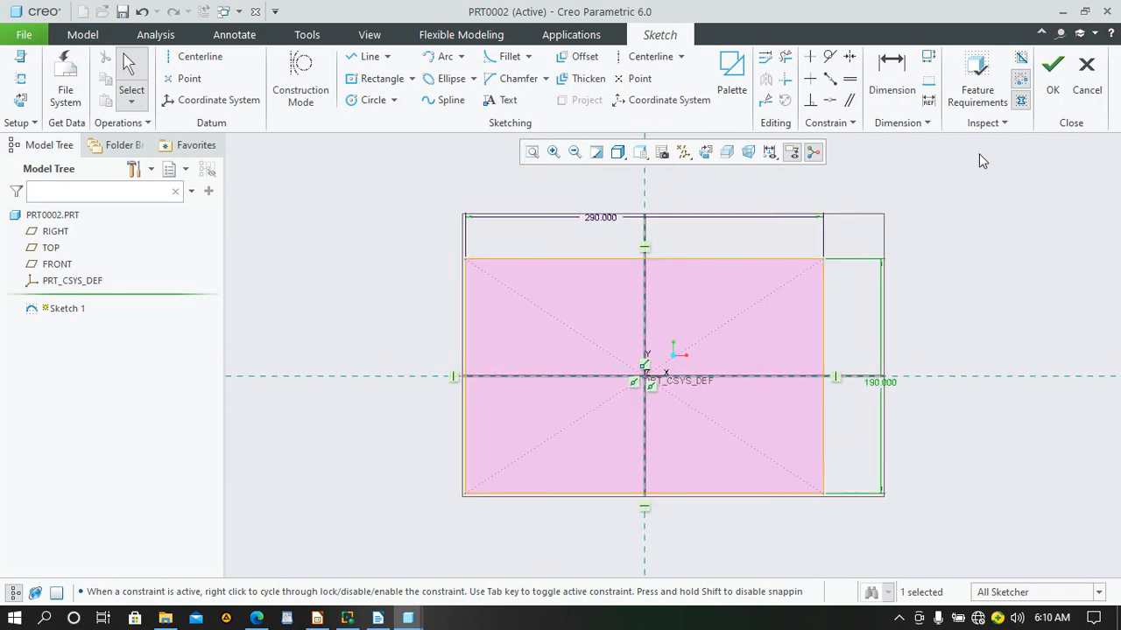
{"action": "left_click", "coordinate": [1044, 86]}
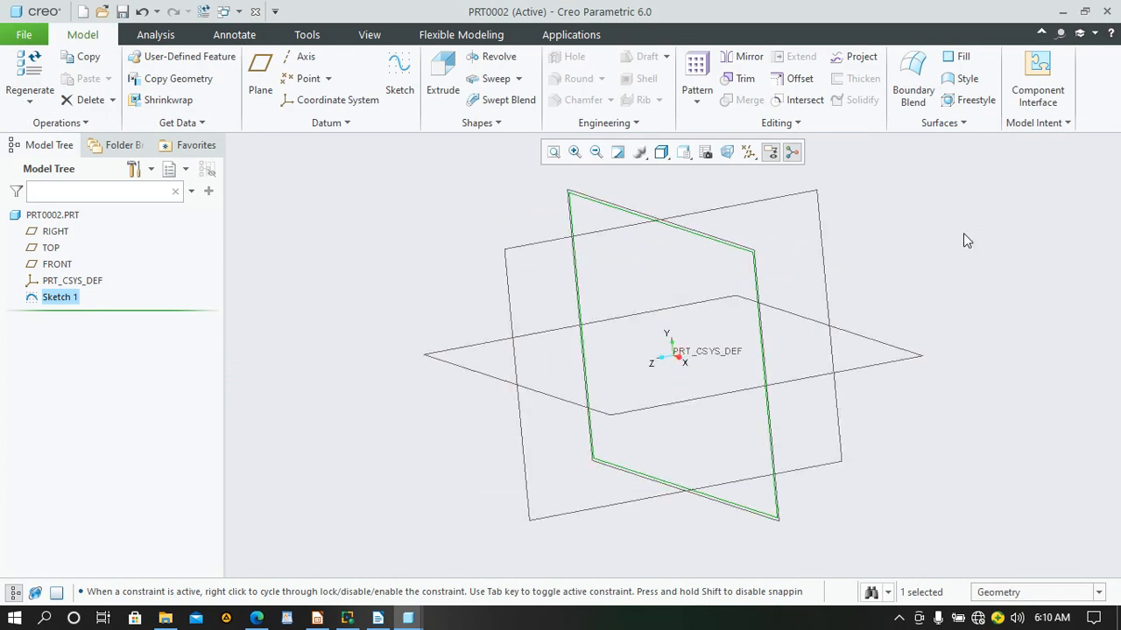
Create a datum plane offset 175 mm from the FRONT plane, on its positive Z side
{"action": "left_click", "coordinate": [763, 306]}
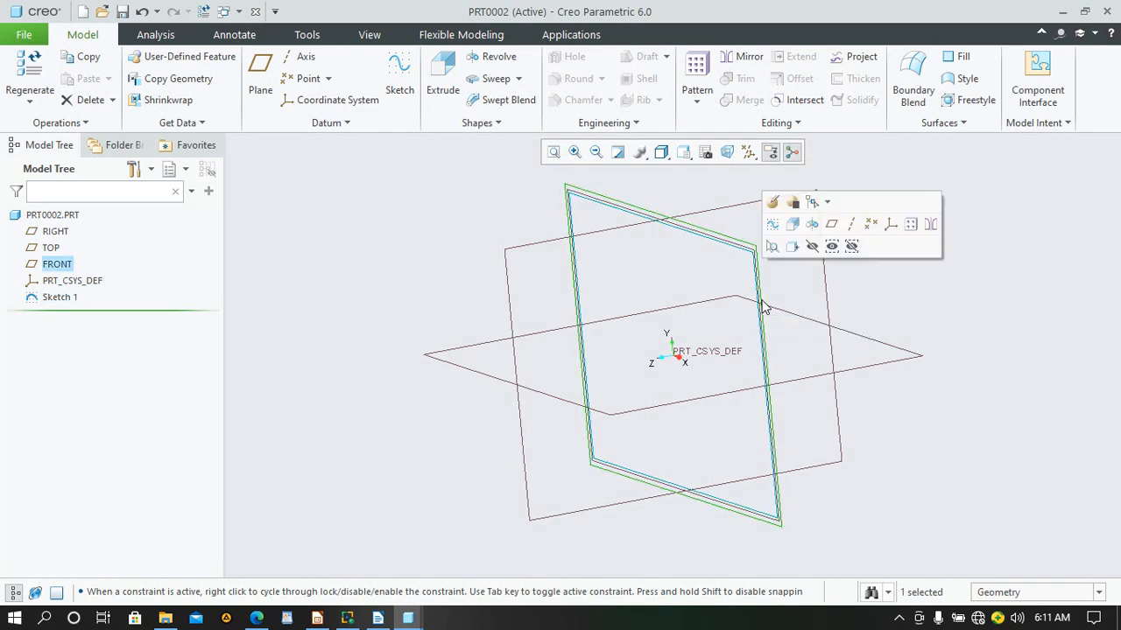
{"action": "left_click", "coordinate": [830, 227]}
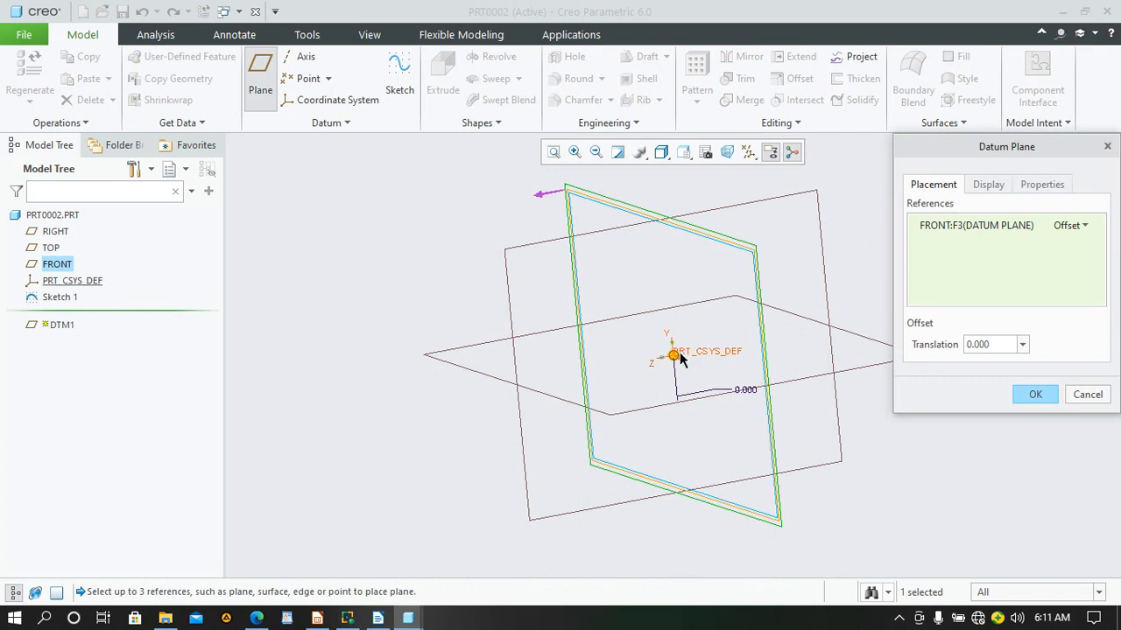
{"action": "left_click_drag", "start_coordinate": [672, 359], "coordinate": [528, 419]}
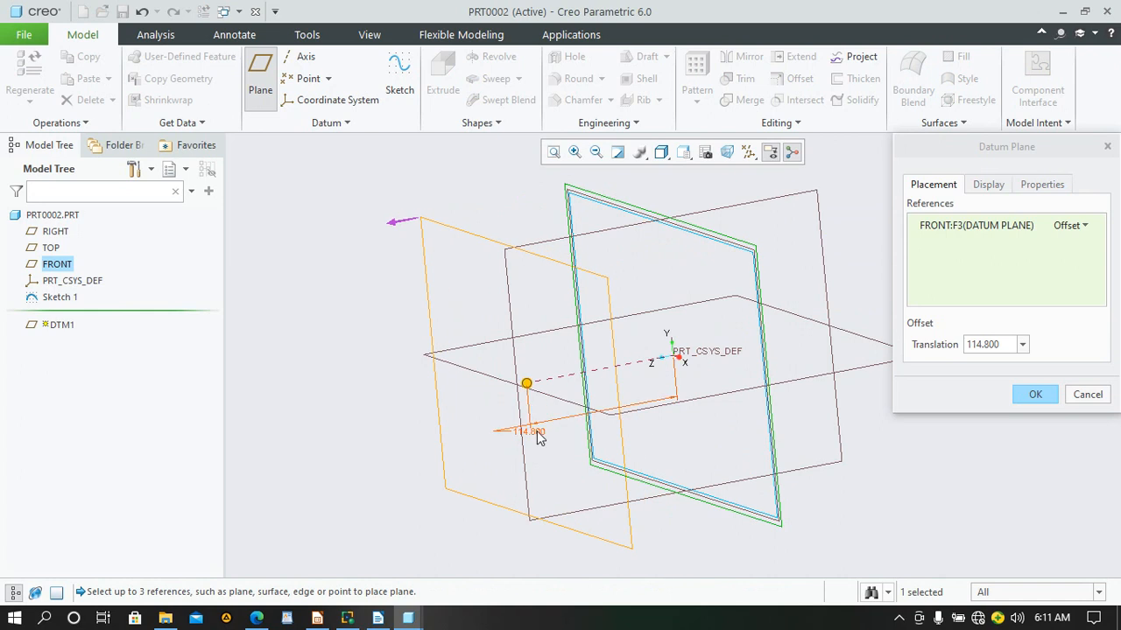
{"action": "double_click", "coordinate": [536, 429]}
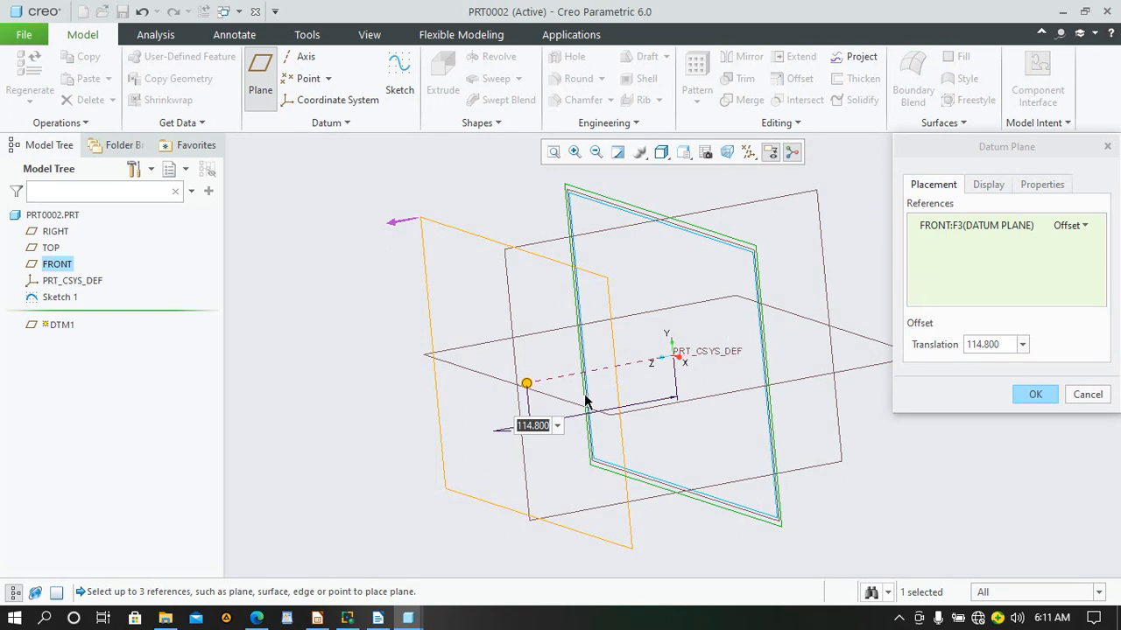
{"action": "left_click", "coordinate": [275, 559]}
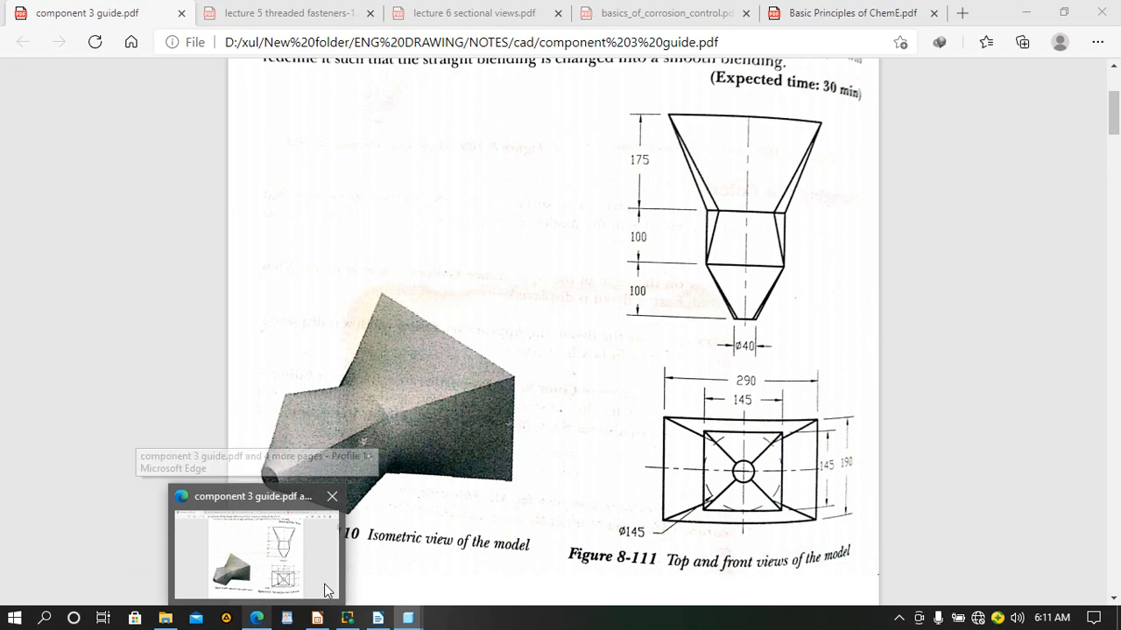
{"action": "left_click", "coordinate": [408, 616]}
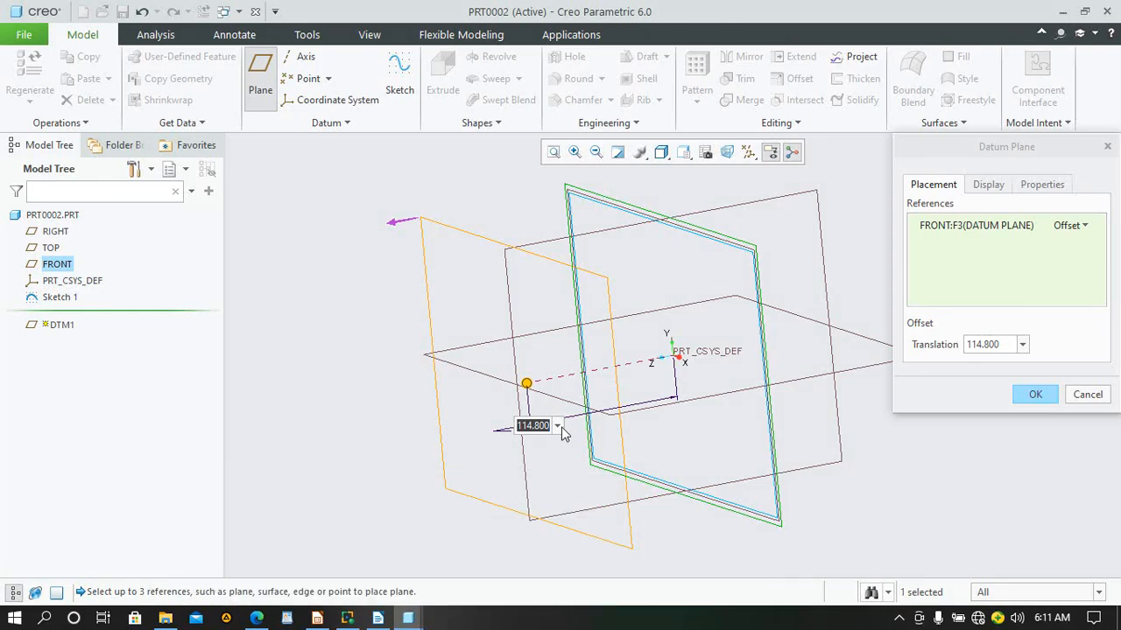
{"action": "type", "text": "175"}
{"action": "key", "text": "Return"}
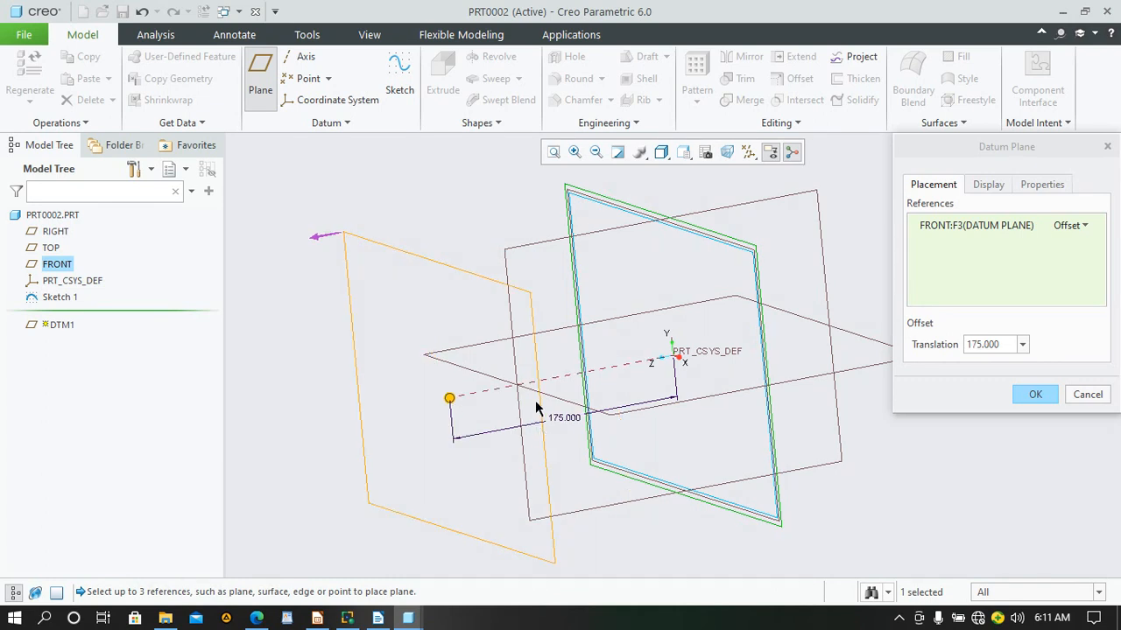
{"action": "left_click", "coordinate": [1036, 395]}
Sketch a circle about 171 mm in diameter on the new offset plane, centred on the origin
{"action": "left_click", "coordinate": [399, 77]}
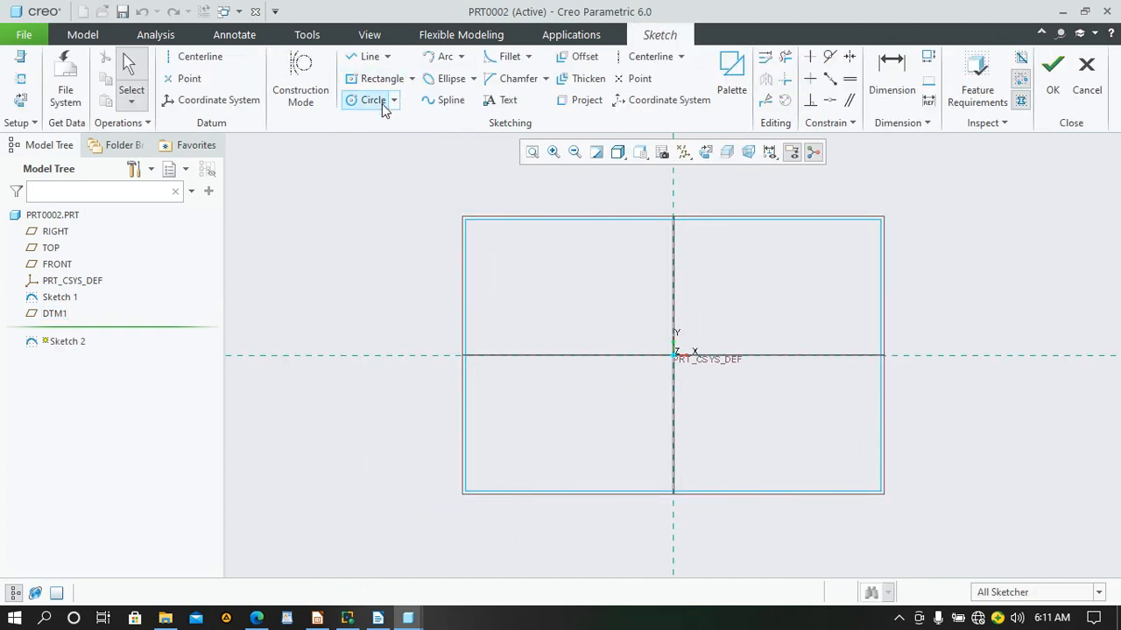
{"action": "left_click", "coordinate": [384, 105]}
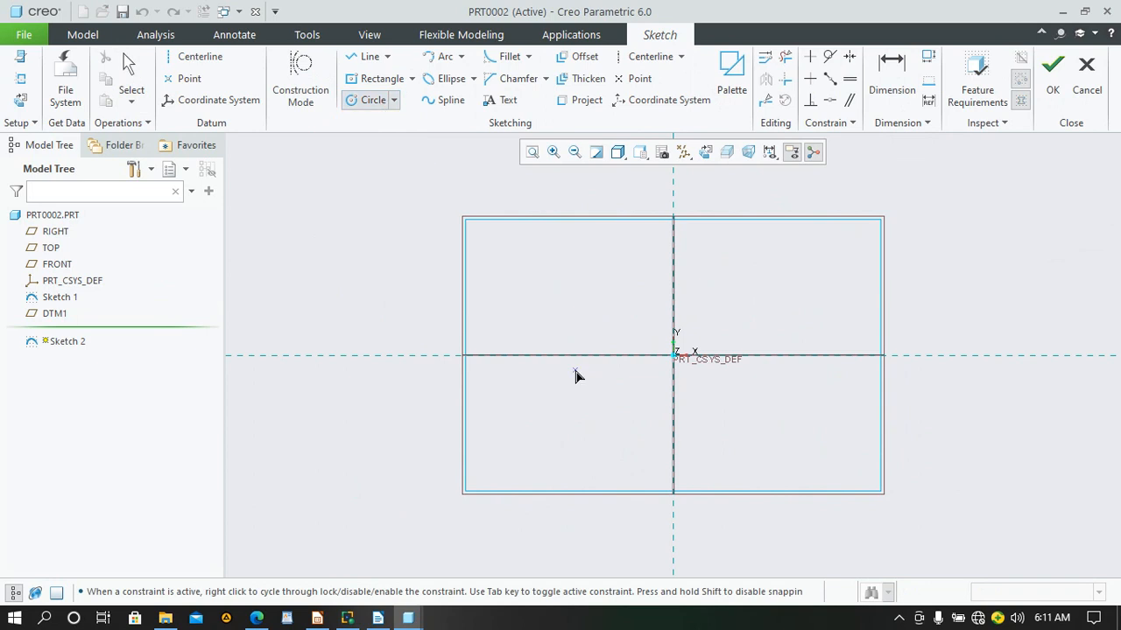
{"action": "left_click", "coordinate": [675, 354]}
{"action": "left_click", "coordinate": [762, 273]}
{"action": "middle_click", "coordinate": [915, 305]}
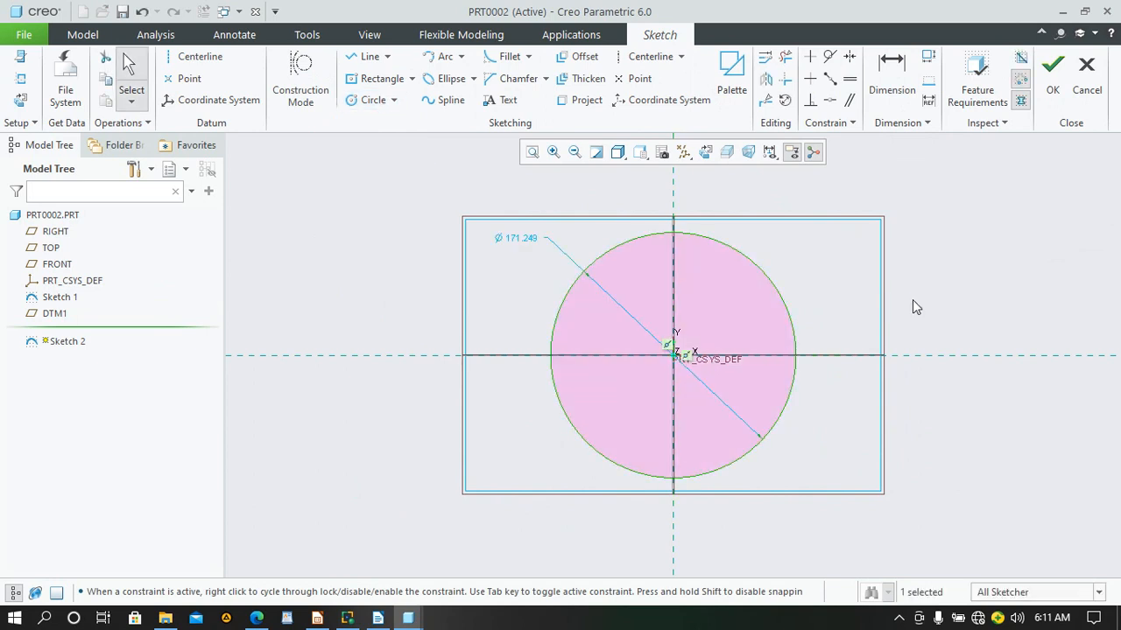
Set the circle's diameter to 145 mm, matching the guide drawing, and finish the sketch
{"action": "double_click", "coordinate": [529, 240]}
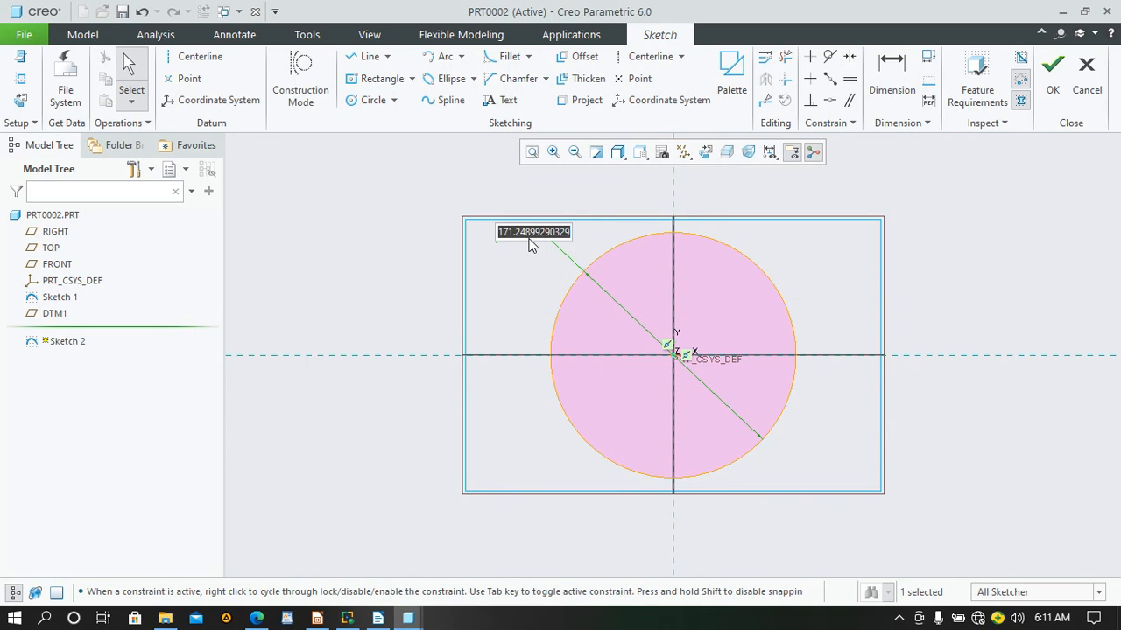
{"action": "mouse_move", "coordinate": [350, 620]}
{"action": "mouse_move", "coordinate": [262, 620]}
{"action": "left_click", "coordinate": [277, 595]}
{"action": "type", "text": "145"}
{"action": "key", "text": "Return"}
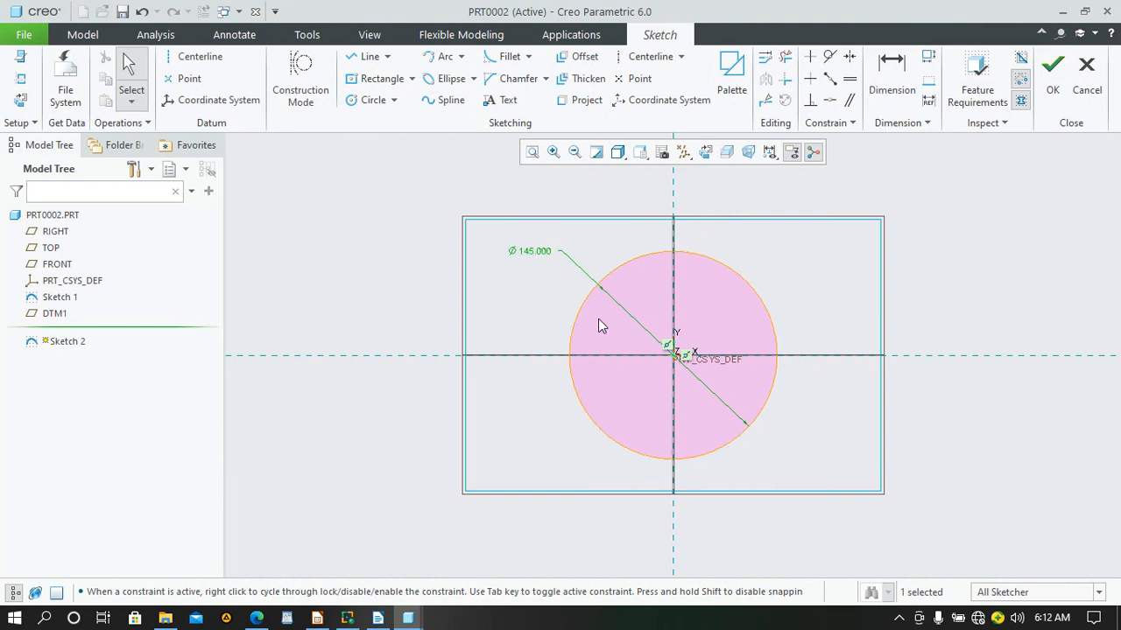
{"action": "left_click", "coordinate": [1052, 79]}
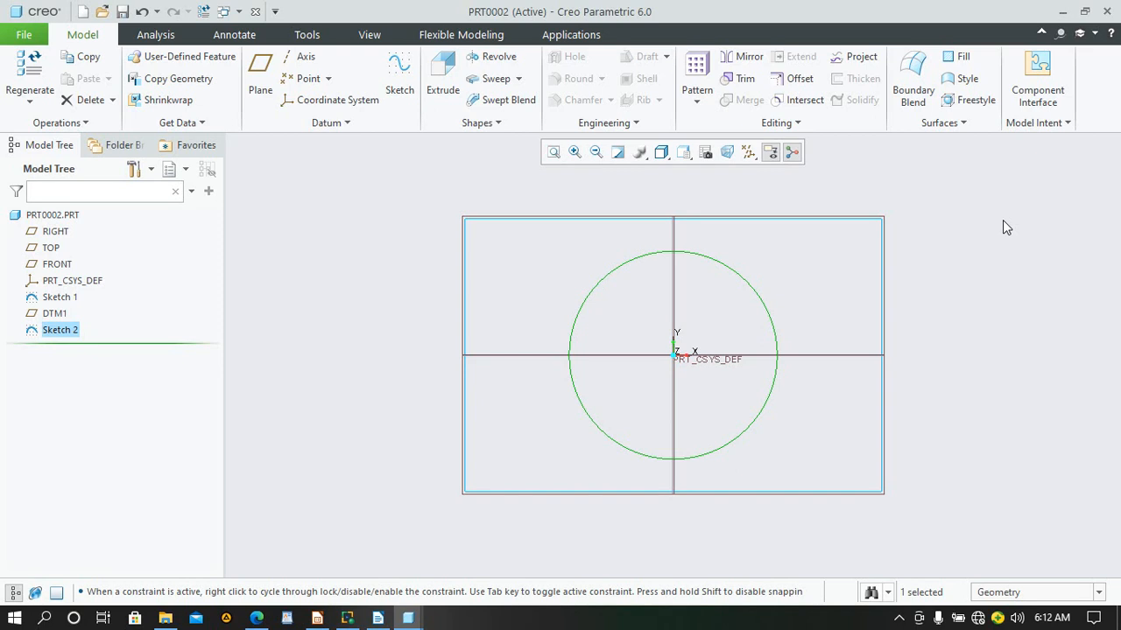
Reopen the circle sketch on the offset plane for editing
{"action": "mouse_move", "coordinate": [1002, 221]}
{"action": "middle_mouse_down"}
{"action": "mouse_move", "coordinate": [953, 234]}
{"action": "mouse_move", "coordinate": [986, 215]}
{"action": "middle_mouse_up"}
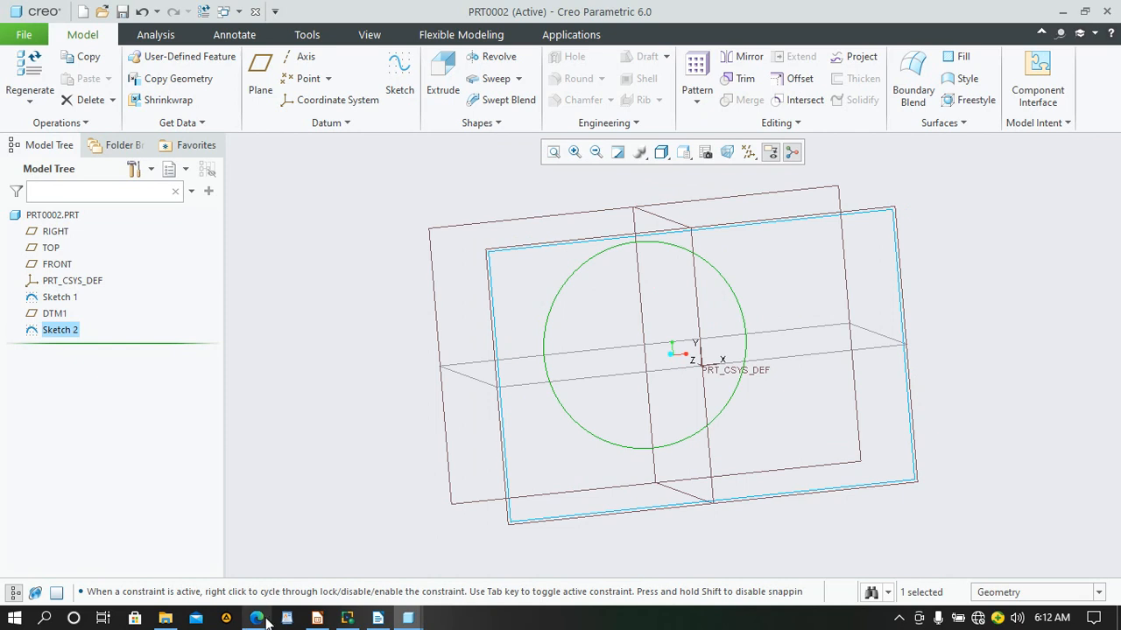
{"action": "mouse_move", "coordinate": [261, 616]}
{"action": "mouse_move", "coordinate": [260, 565]}
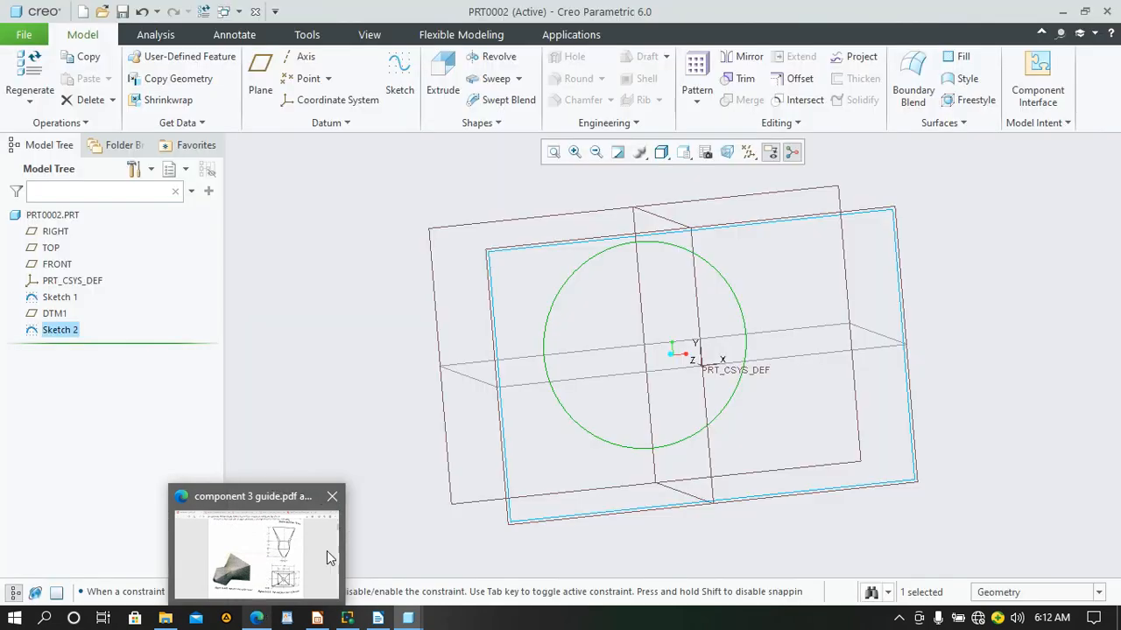
{"action": "right_click", "coordinate": [75, 331]}
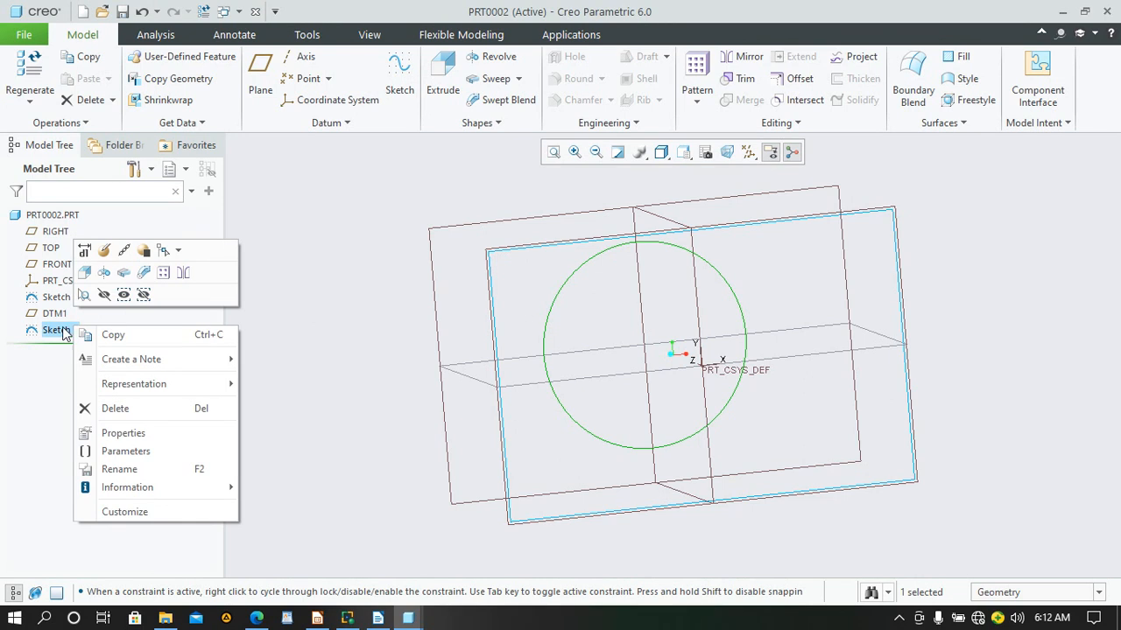
{"action": "left_click", "coordinate": [105, 256]}
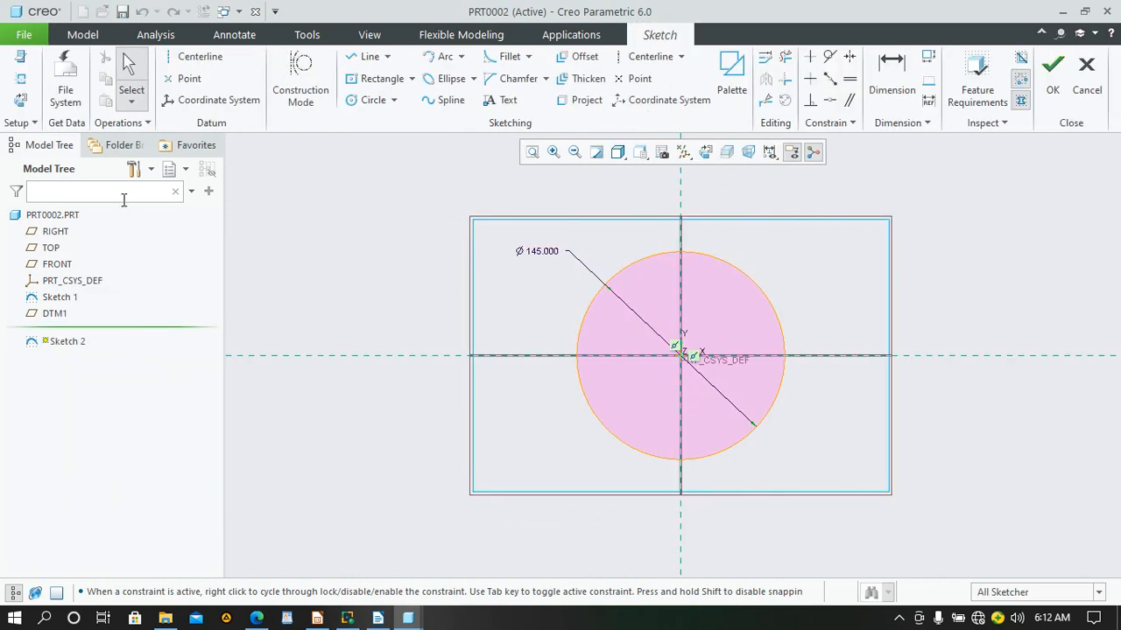
Divide the 145 mm circle at four points, one in each quadrant near the diagonals, and finish the sketch
{"action": "left_click", "coordinate": [765, 103]}
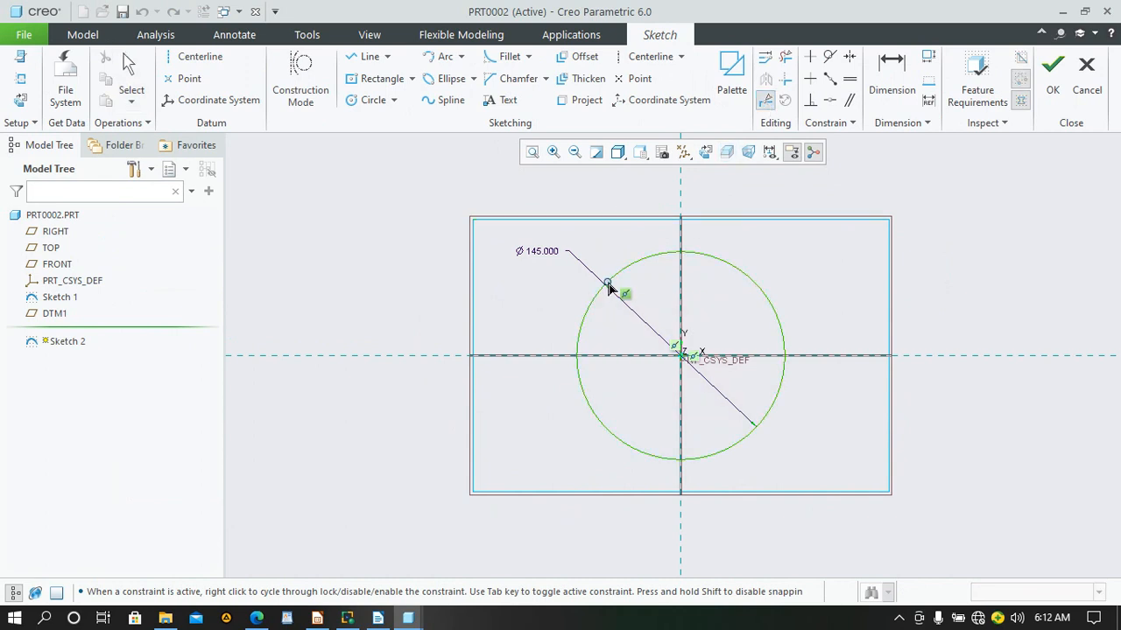
{"action": "left_click", "coordinate": [610, 293]}
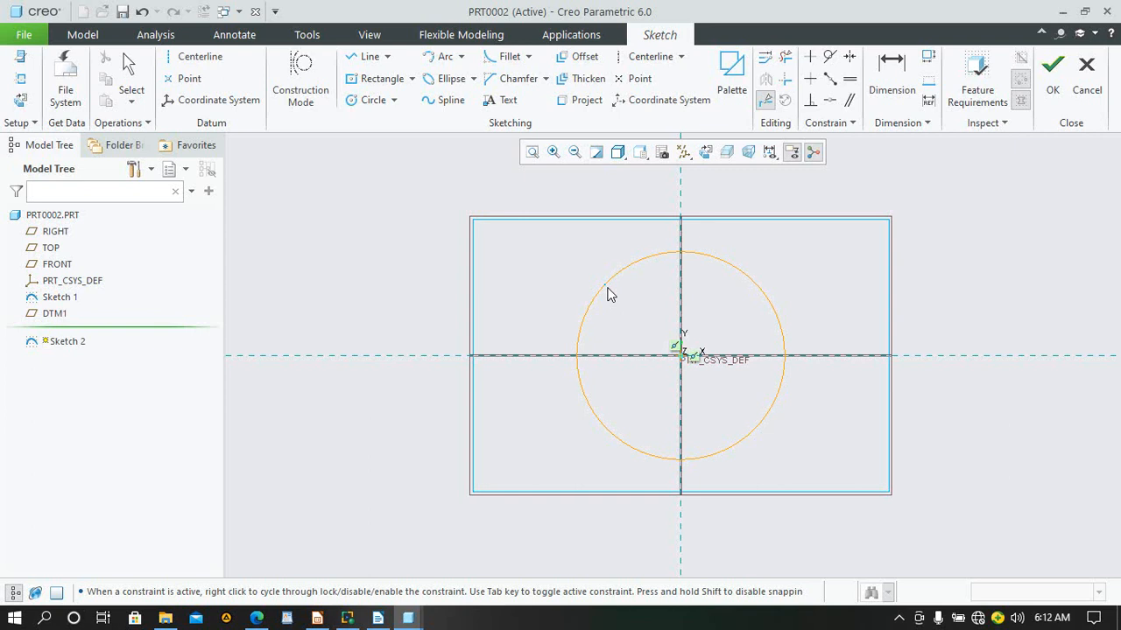
{"action": "left_click", "coordinate": [765, 299]}
{"action": "left_click", "coordinate": [754, 429]}
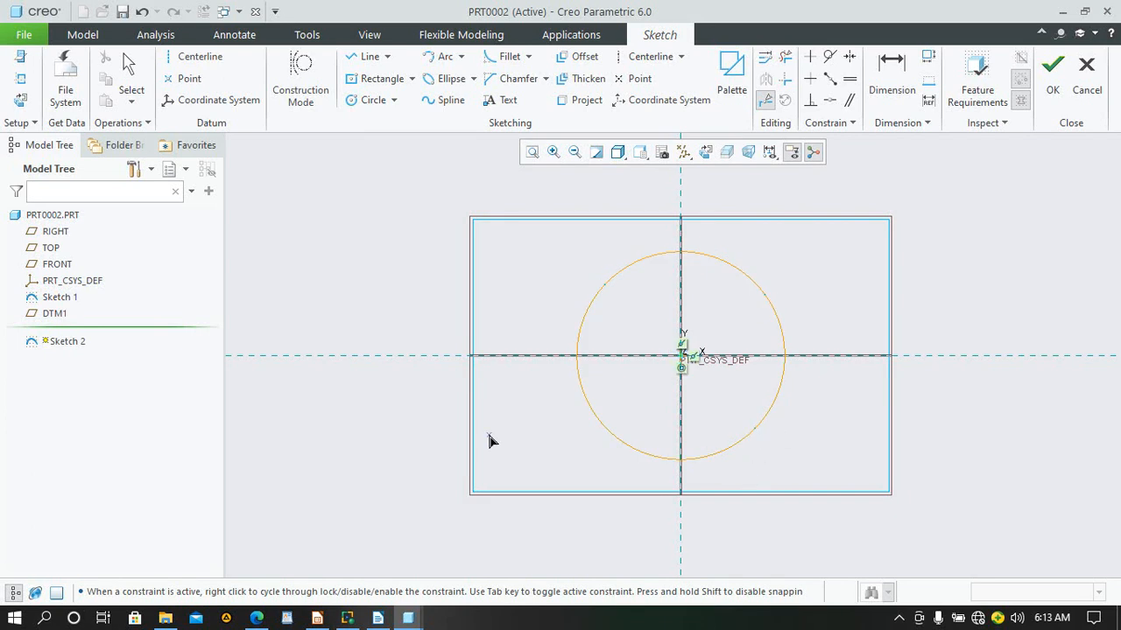
{"action": "left_click", "coordinate": [601, 429]}
{"action": "left_click", "coordinate": [1053, 74]}
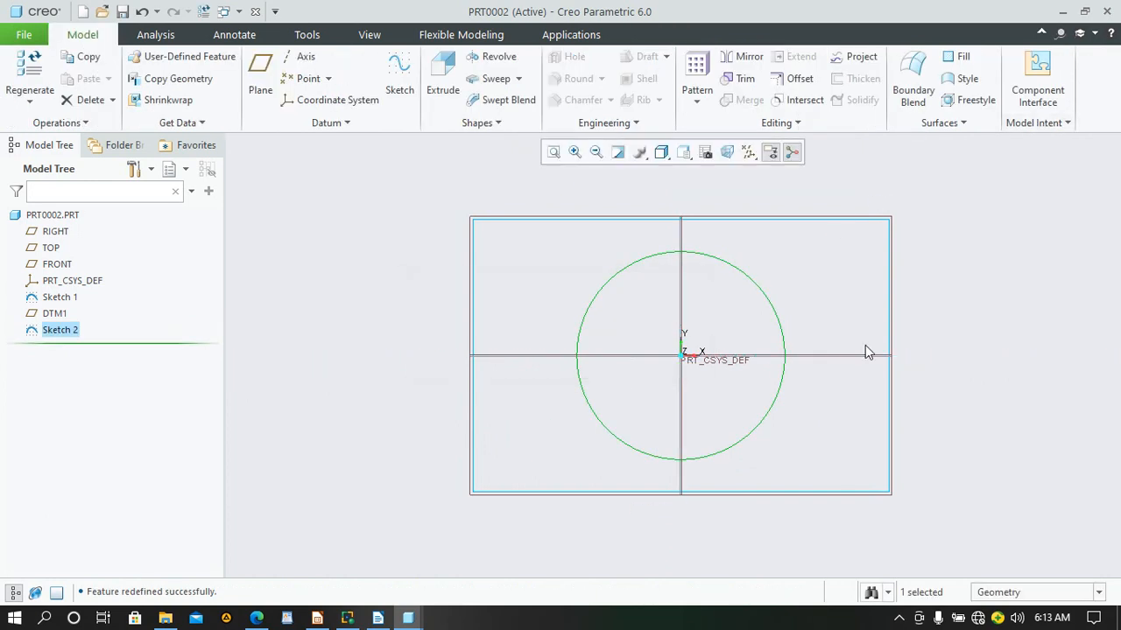
Create a datum plane offset 100 mm outward from the divided circle's plane, checking the distance in the guide drawing
{"action": "middle_click_drag", "start_coordinate": [958, 301], "coordinate": [903, 308]}
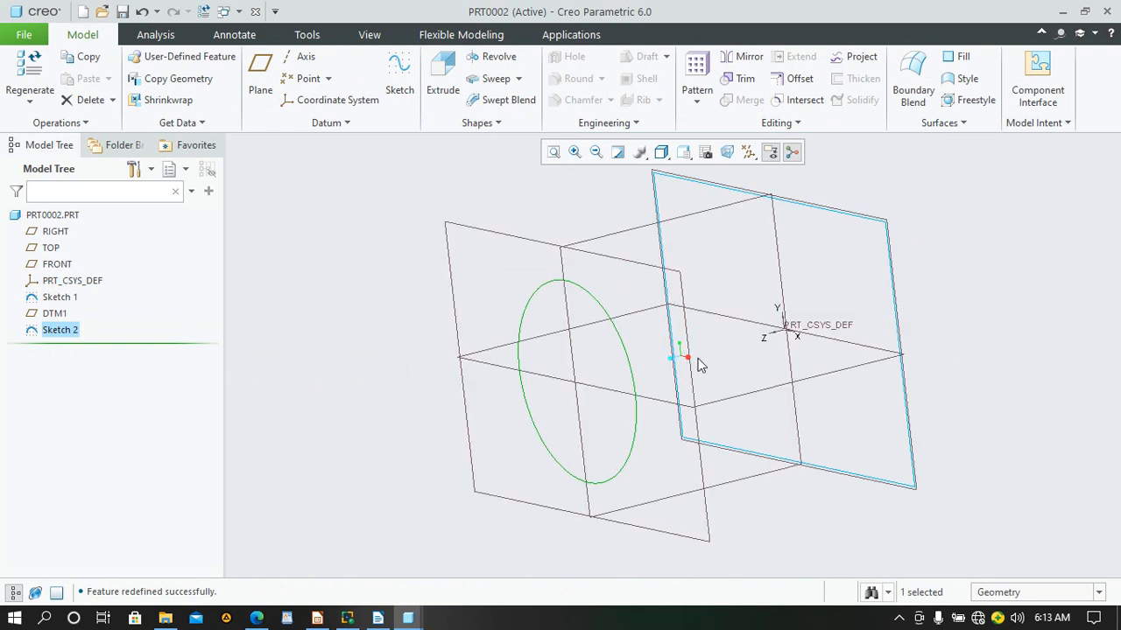
{"action": "left_click", "coordinate": [695, 372]}
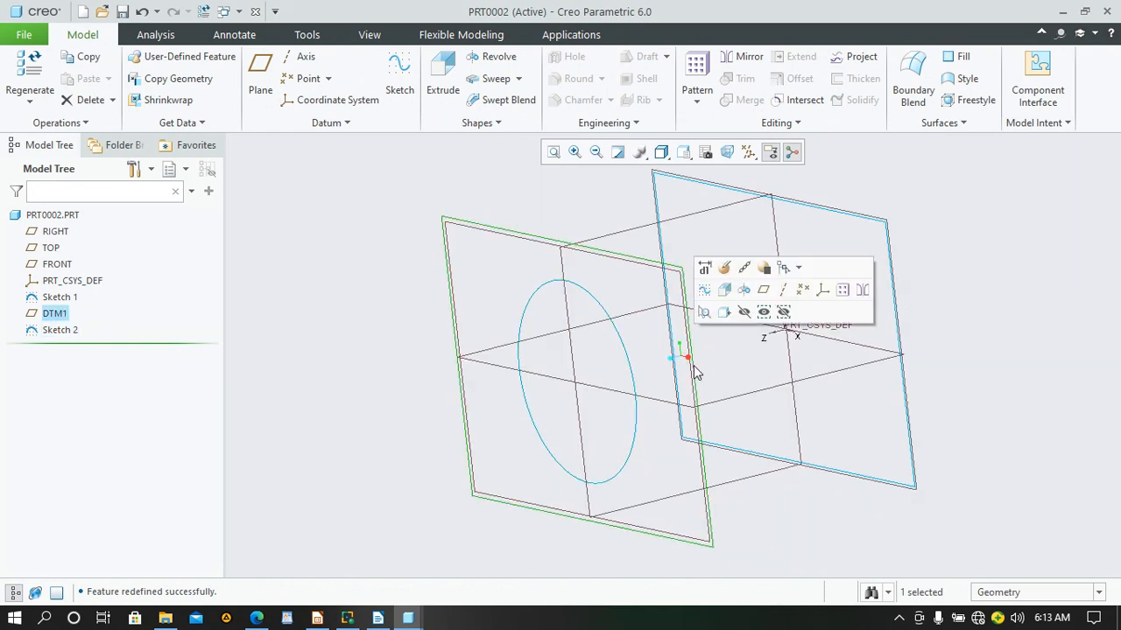
{"action": "left_click", "coordinate": [765, 291]}
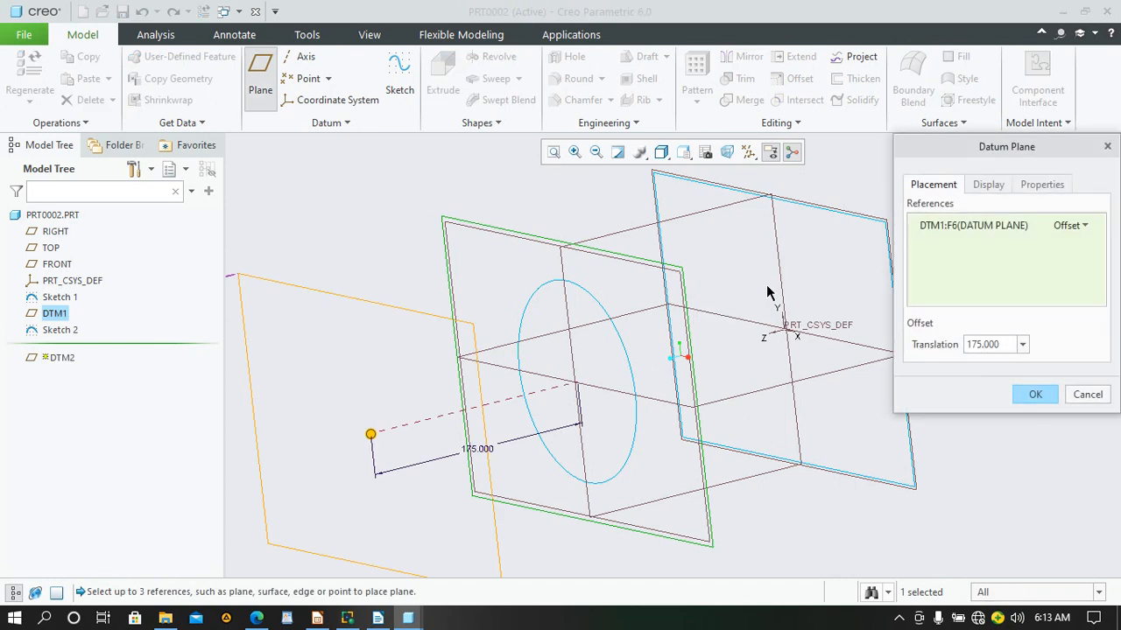
{"action": "double_click", "coordinate": [483, 445]}
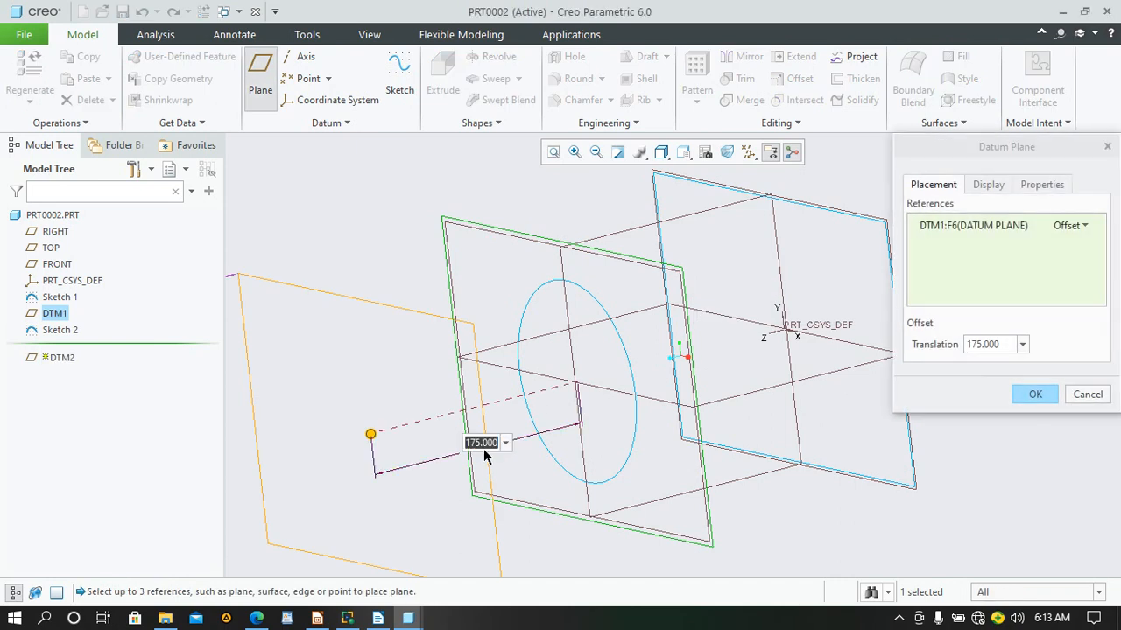
{"action": "mouse_move", "coordinate": [257, 619]}
{"action": "left_click", "coordinate": [287, 578]}
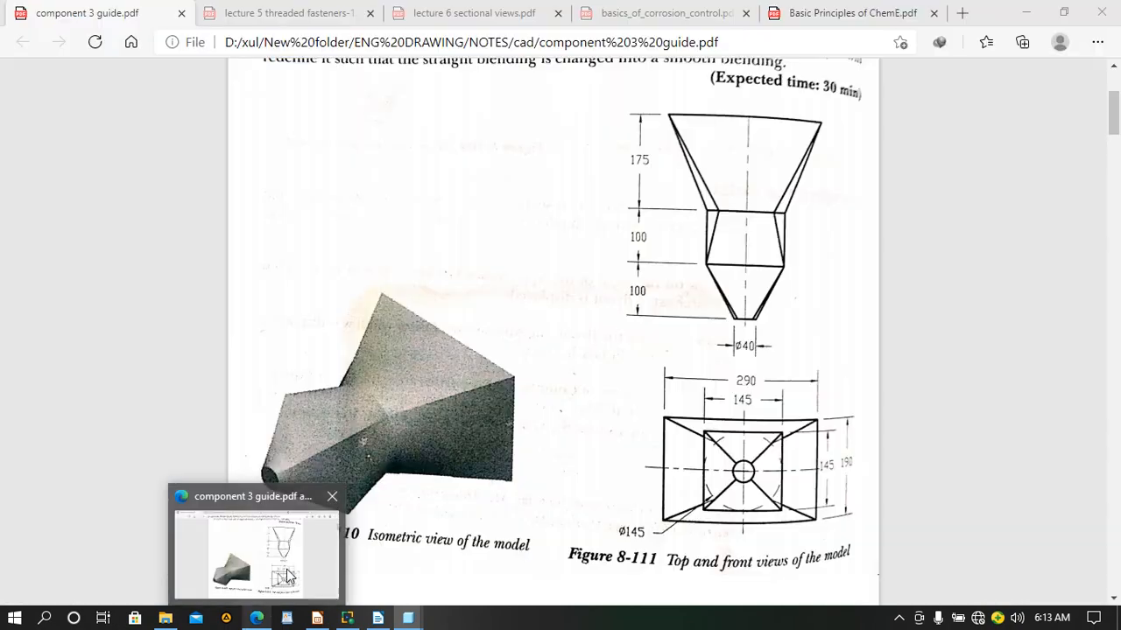
{"action": "type", "text": "1"}
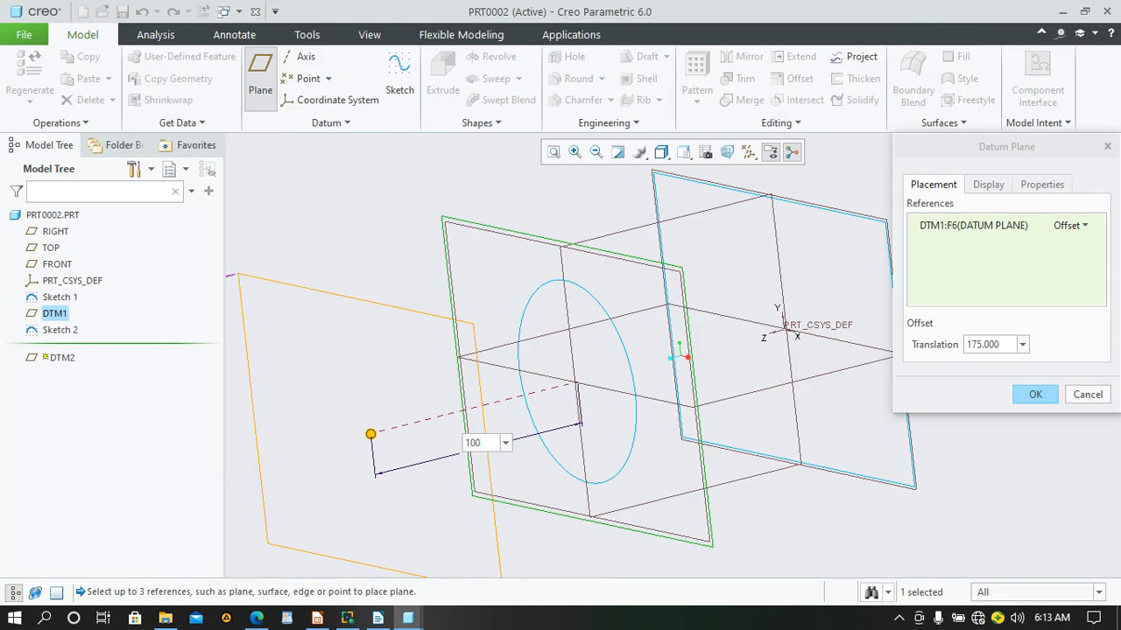
{"action": "type", "text": "00"}
{"action": "key", "text": "Return"}
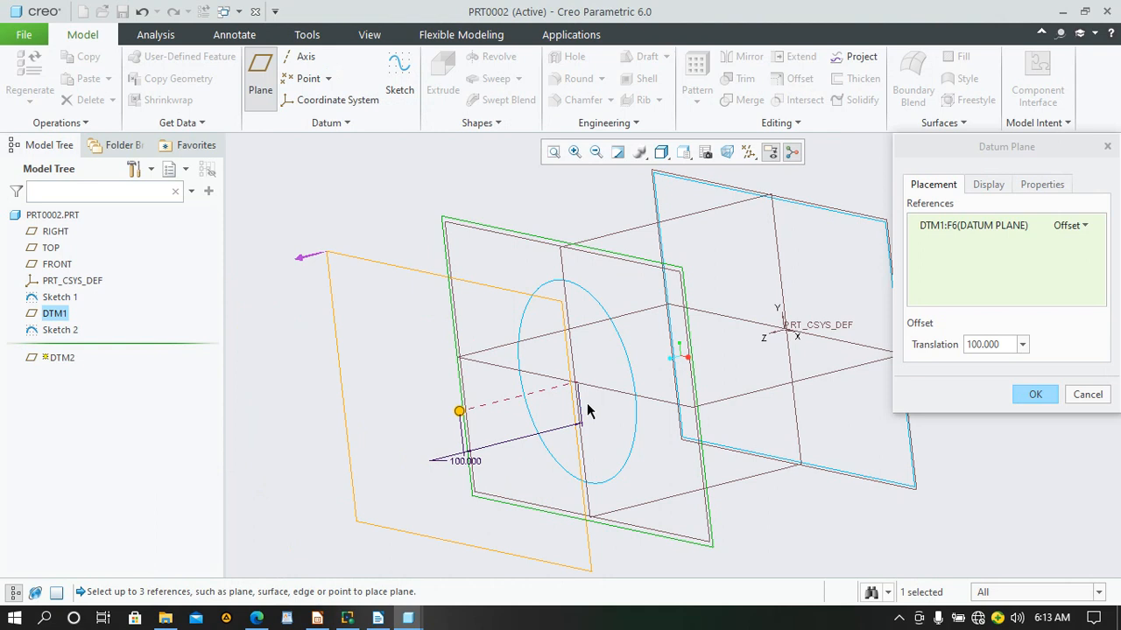
{"action": "left_click", "coordinate": [1038, 394]}
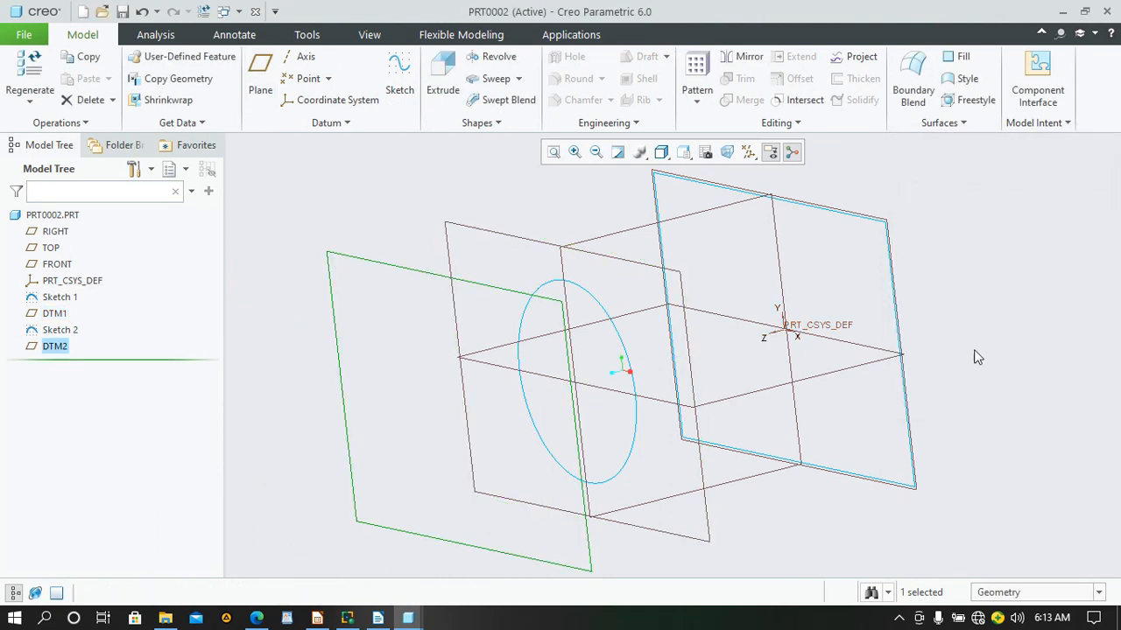
Sketch a centre rectangle about 157 mm wide and 143 mm high on the new plane, centred on the origin
{"action": "left_click", "coordinate": [410, 77]}
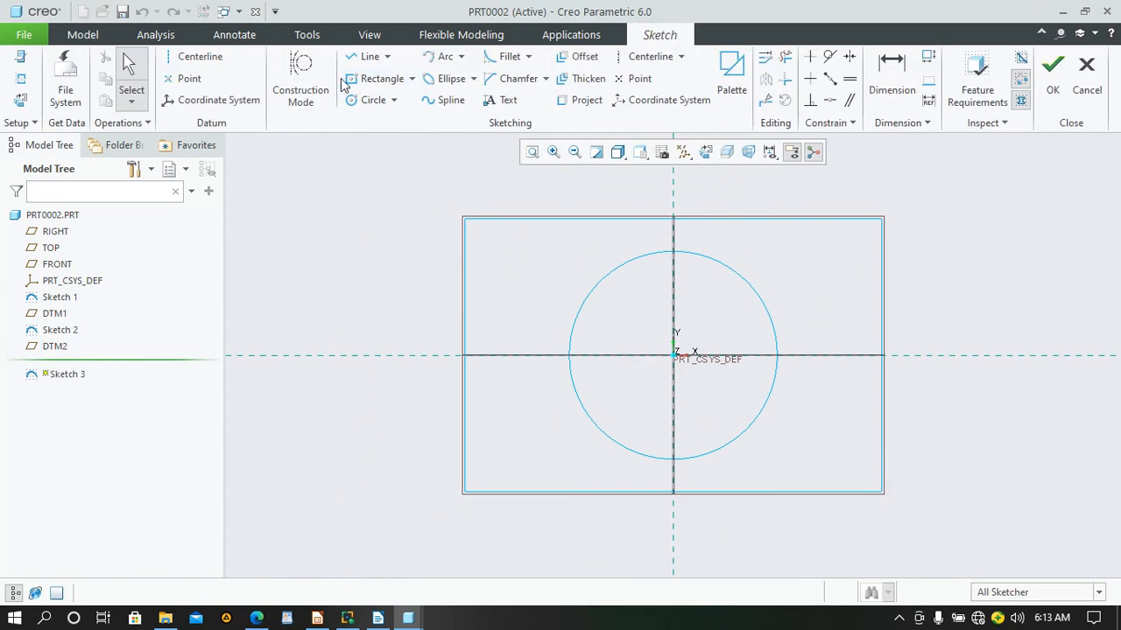
{"action": "left_click", "coordinate": [401, 81]}
{"action": "left_click", "coordinate": [672, 355]}
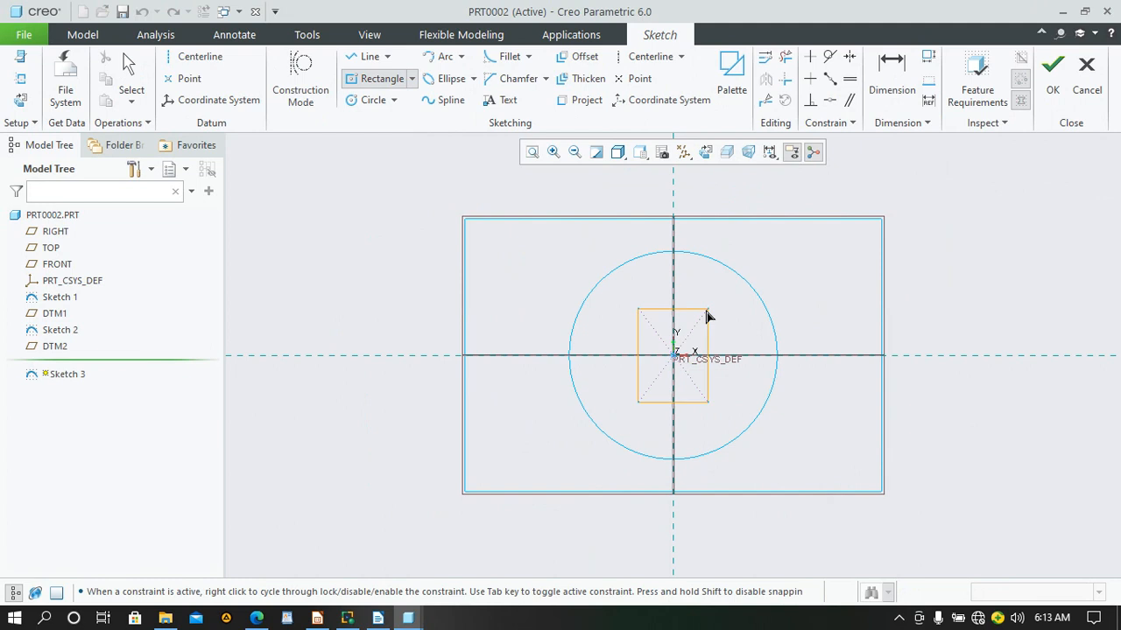
{"action": "left_click", "coordinate": [786, 255]}
{"action": "middle_click", "coordinate": [828, 283]}
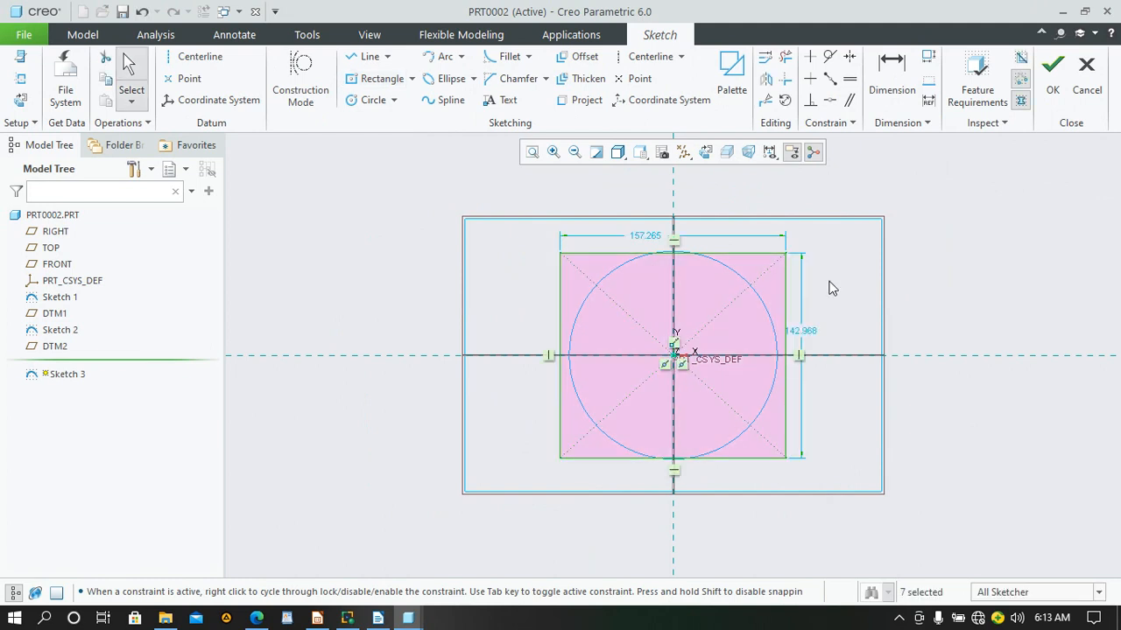
Set the rectangle's width and height to 145 mm each and finish the sketch
{"action": "double_click", "coordinate": [649, 247]}
{"action": "type", "text": "1"}
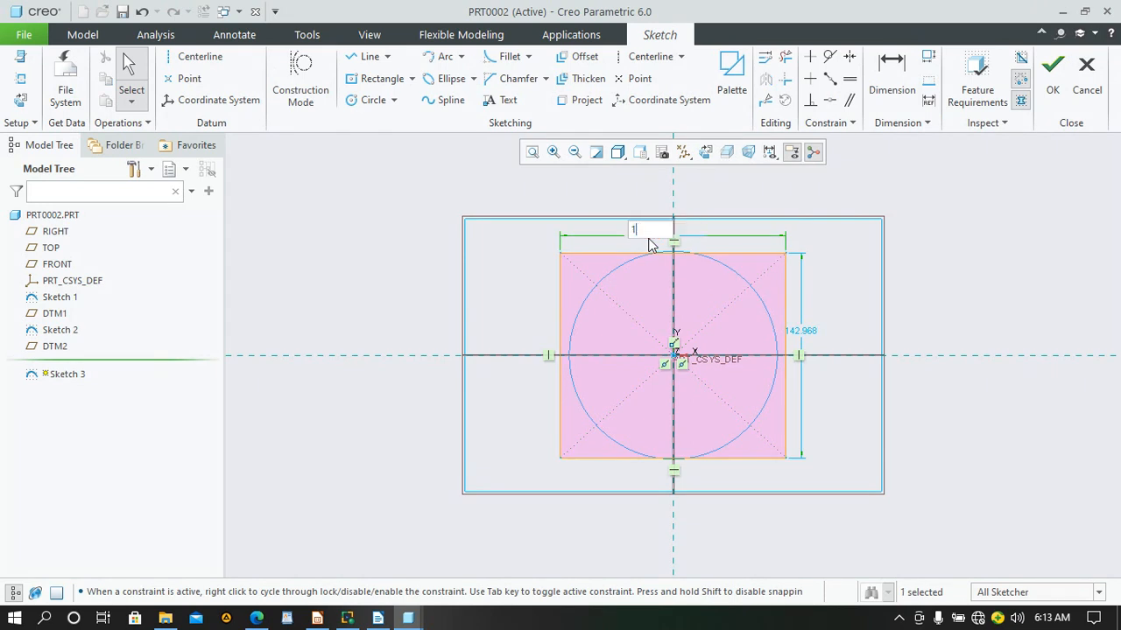
{"action": "type", "text": "45"}
{"action": "key", "text": "Return"}
{"action": "double_click", "coordinate": [801, 334]}
{"action": "type", "text": "14"}
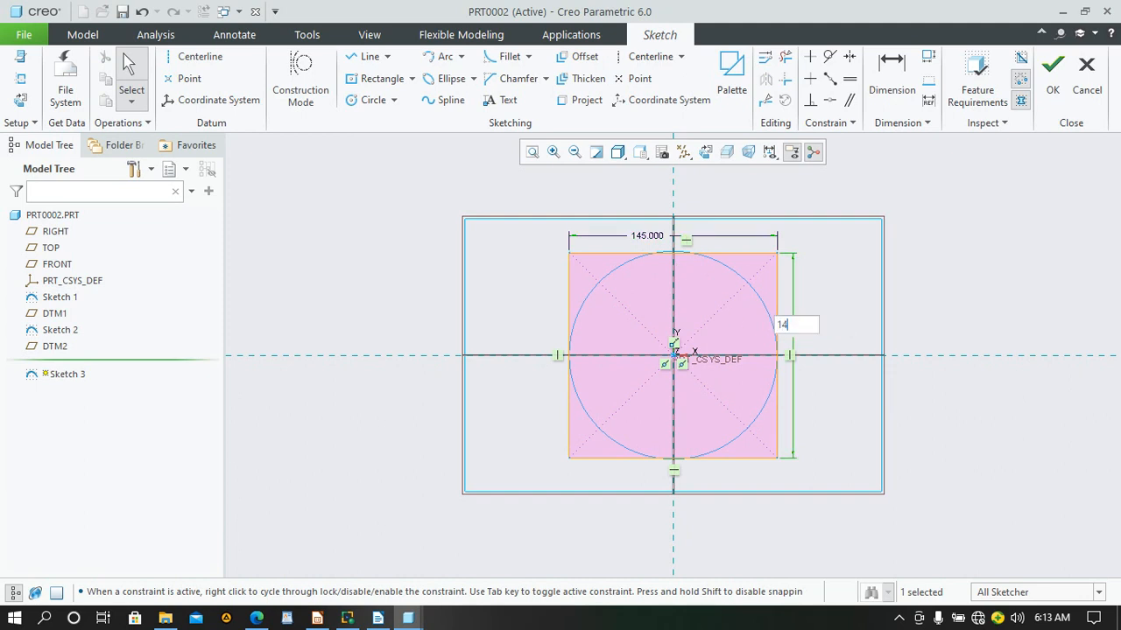
{"action": "key", "text": "Return"}
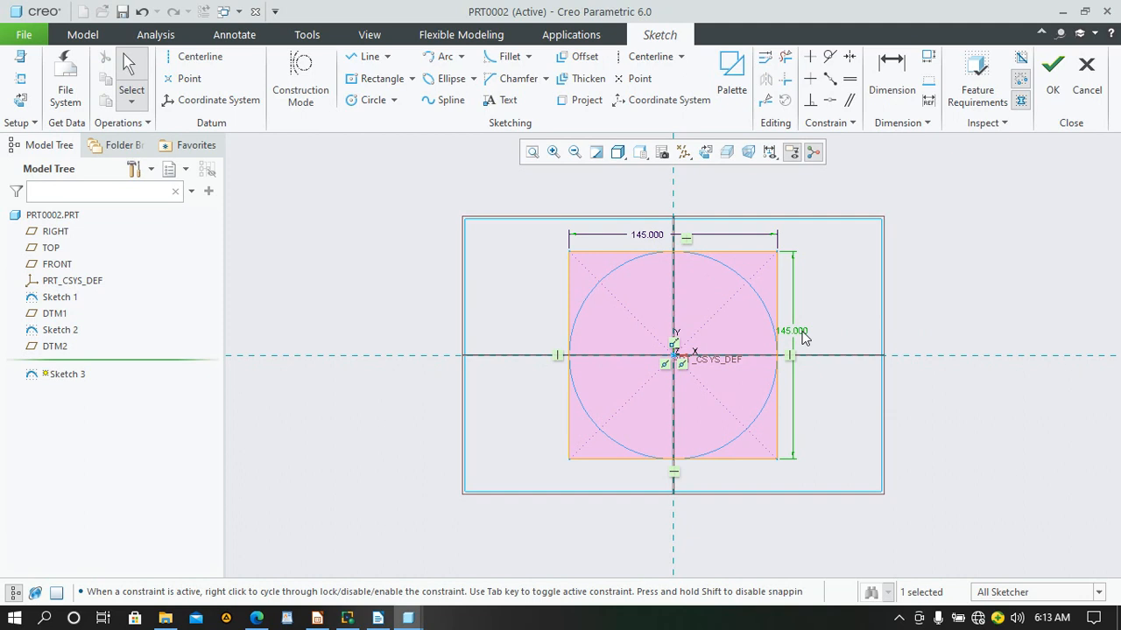
{"action": "left_click", "coordinate": [1051, 93]}
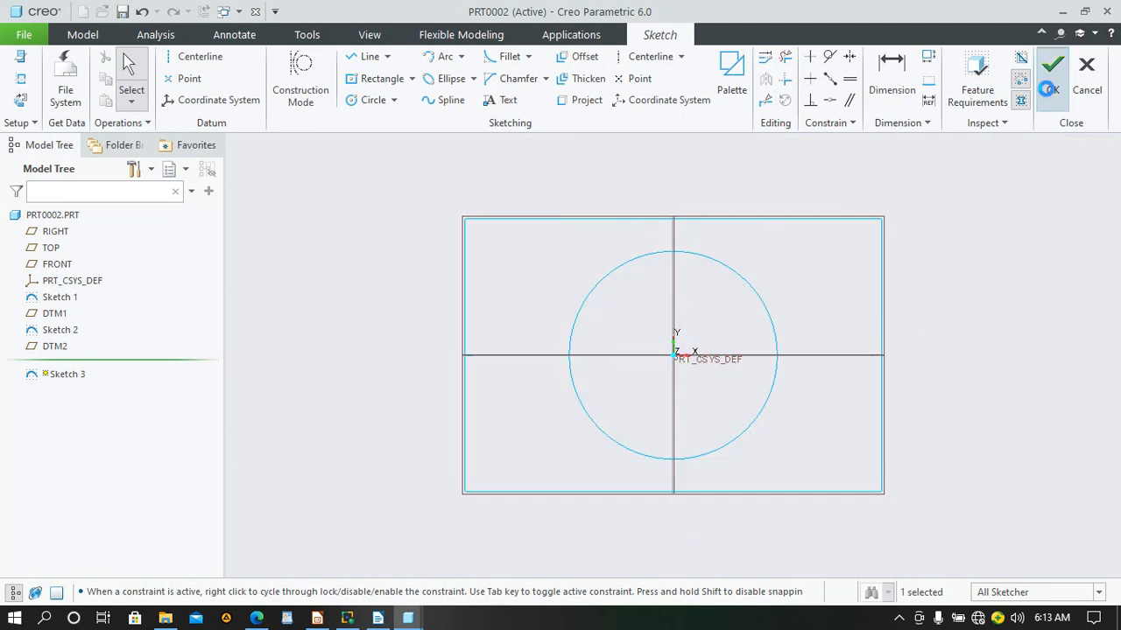
Create another datum plane offset 100 mm outward from the square's plane, checking the distance in the guide drawing
{"action": "mouse_move", "coordinate": [1008, 230]}
{"action": "middle_mouse_down"}
{"action": "mouse_move", "coordinate": [922, 243]}
{"action": "mouse_move", "coordinate": [905, 257]}
{"action": "middle_mouse_up"}
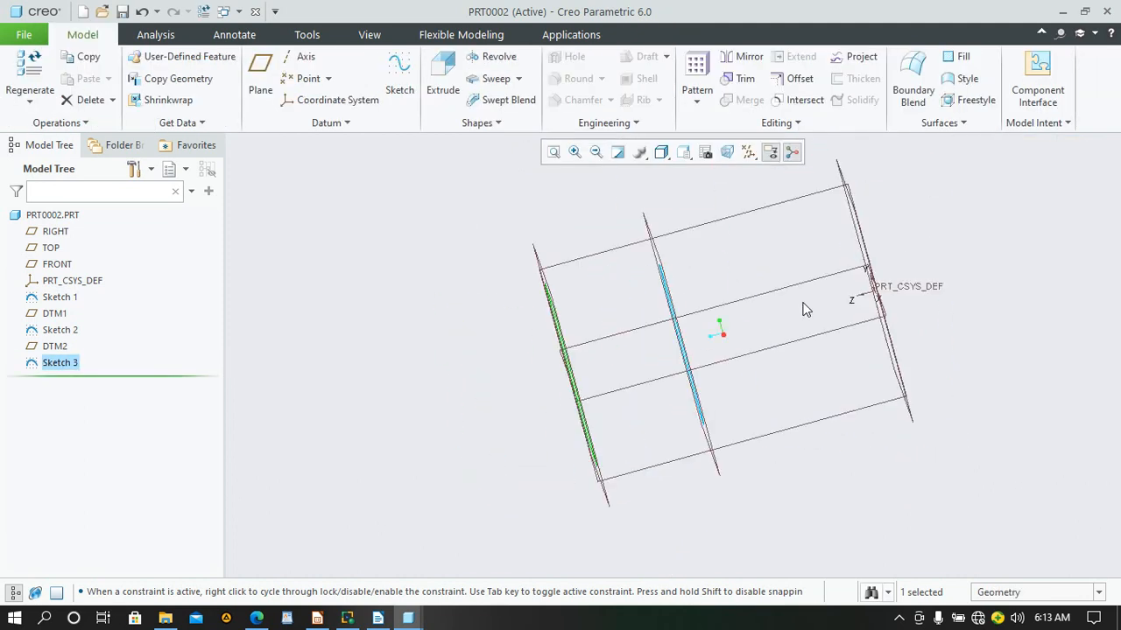
{"action": "left_click", "coordinate": [567, 352]}
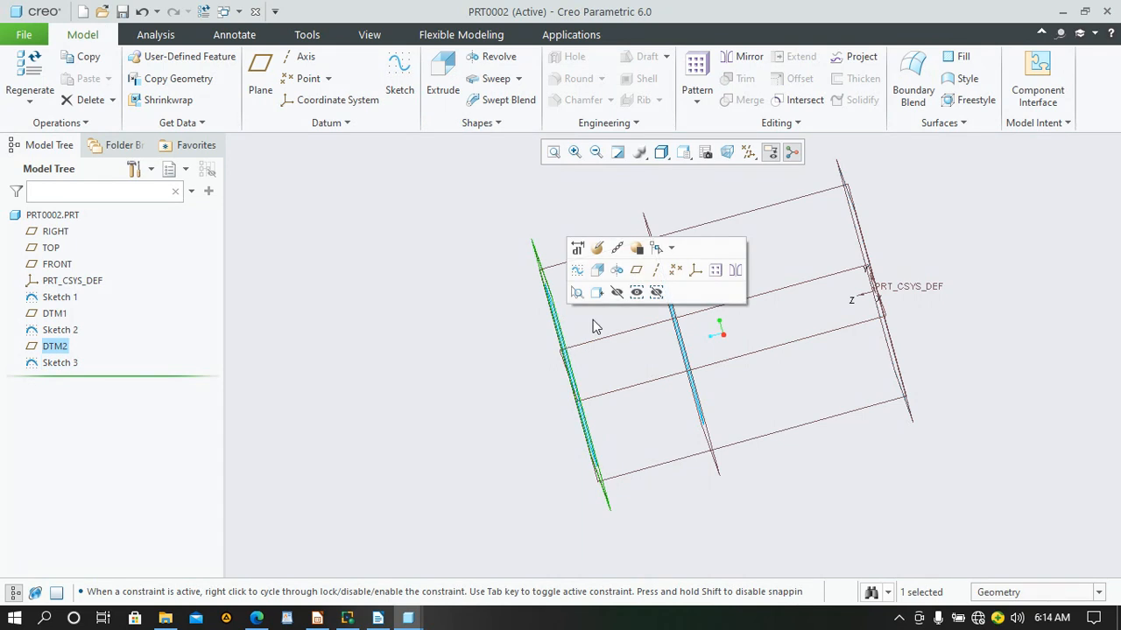
{"action": "left_click", "coordinate": [638, 273]}
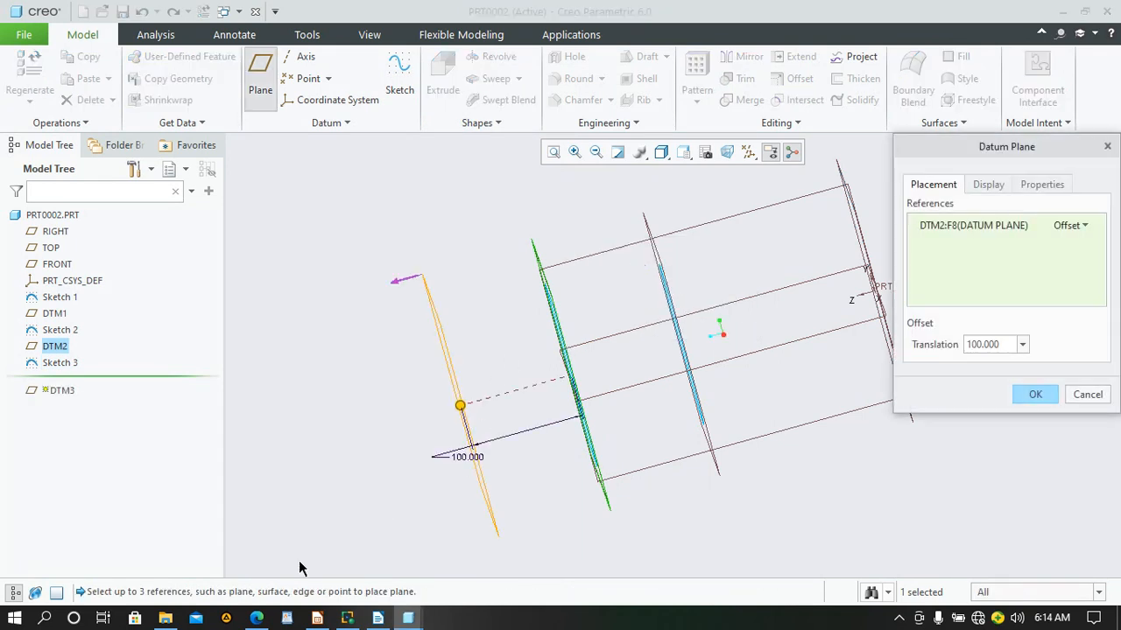
{"action": "mouse_move", "coordinate": [256, 619]}
{"action": "left_click", "coordinate": [263, 582]}
{"action": "left_click", "coordinate": [1034, 395]}
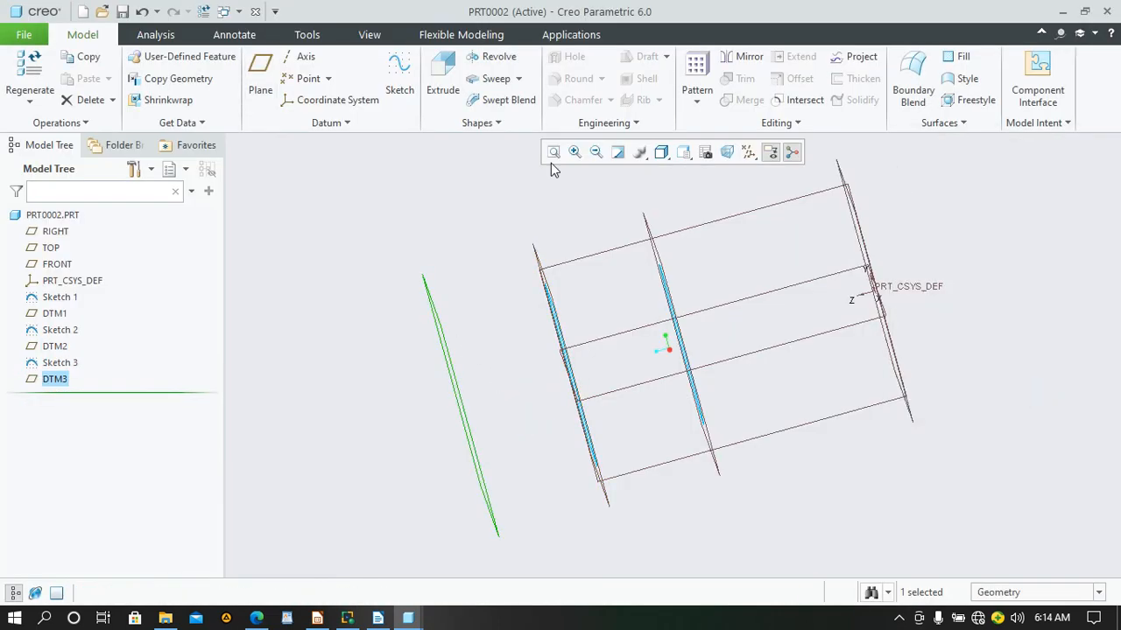
Sketch a circle about 69 mm in diameter on the newest offset plane, centred on the origin
{"action": "left_click", "coordinate": [400, 77]}
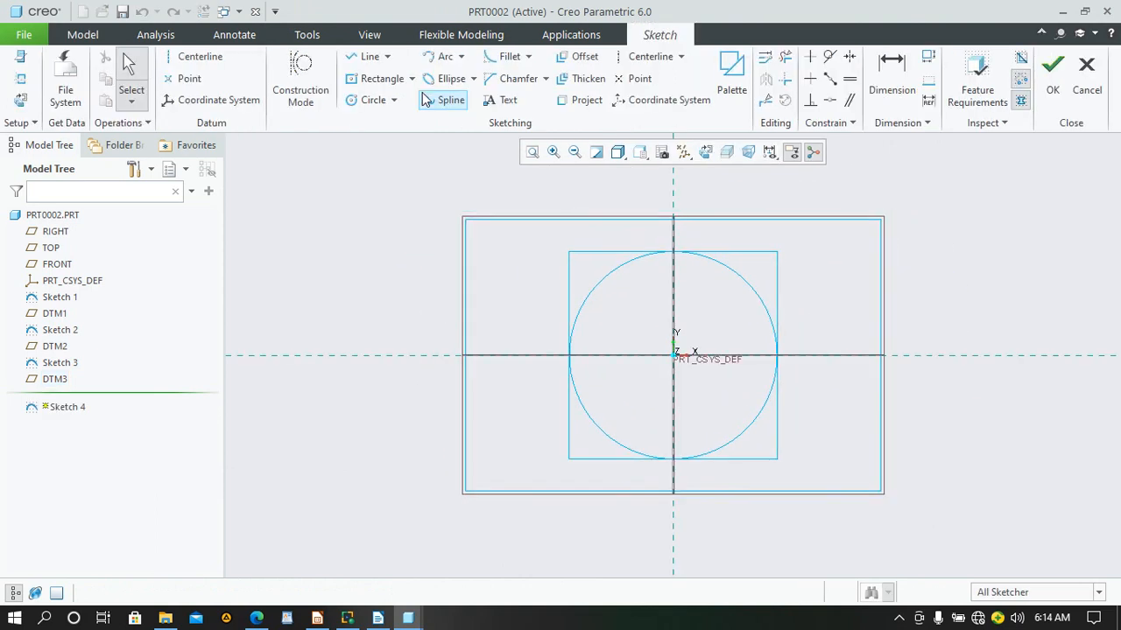
{"action": "left_click", "coordinate": [373, 100]}
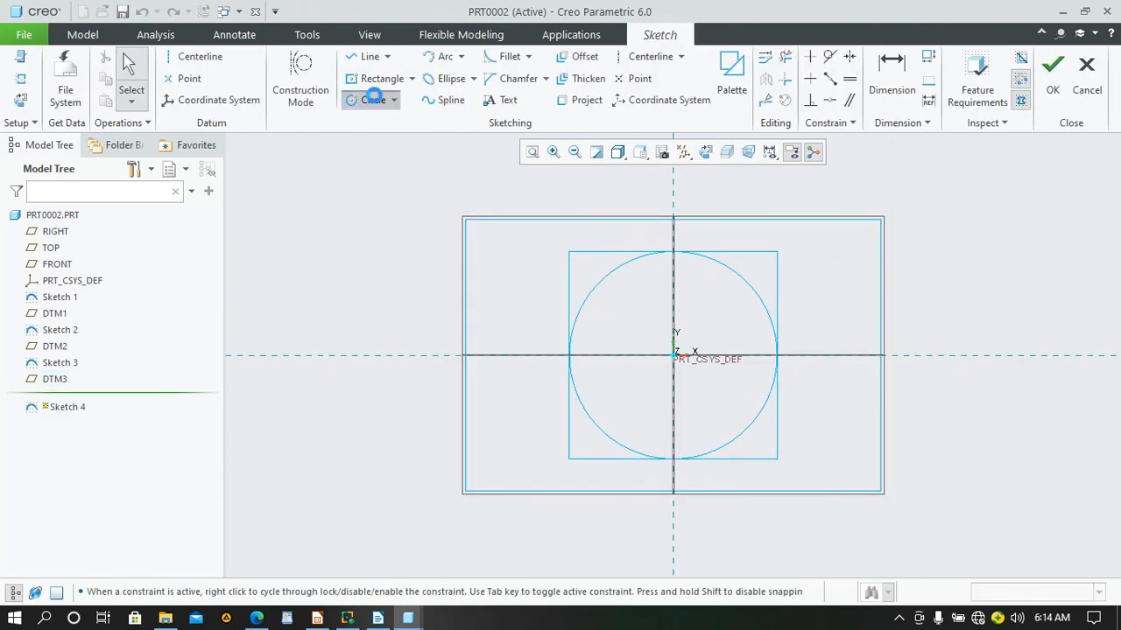
{"action": "left_click", "coordinate": [674, 356]}
{"action": "left_click", "coordinate": [700, 320]}
{"action": "middle_click", "coordinate": [734, 295]}
Look up the end circle's size in the guide drawing and set the sketched circle's diameter to 40 mm
{"action": "scroll", "coordinate": [734, 296], "scroll_direction": "down", "scroll_amount": 2}
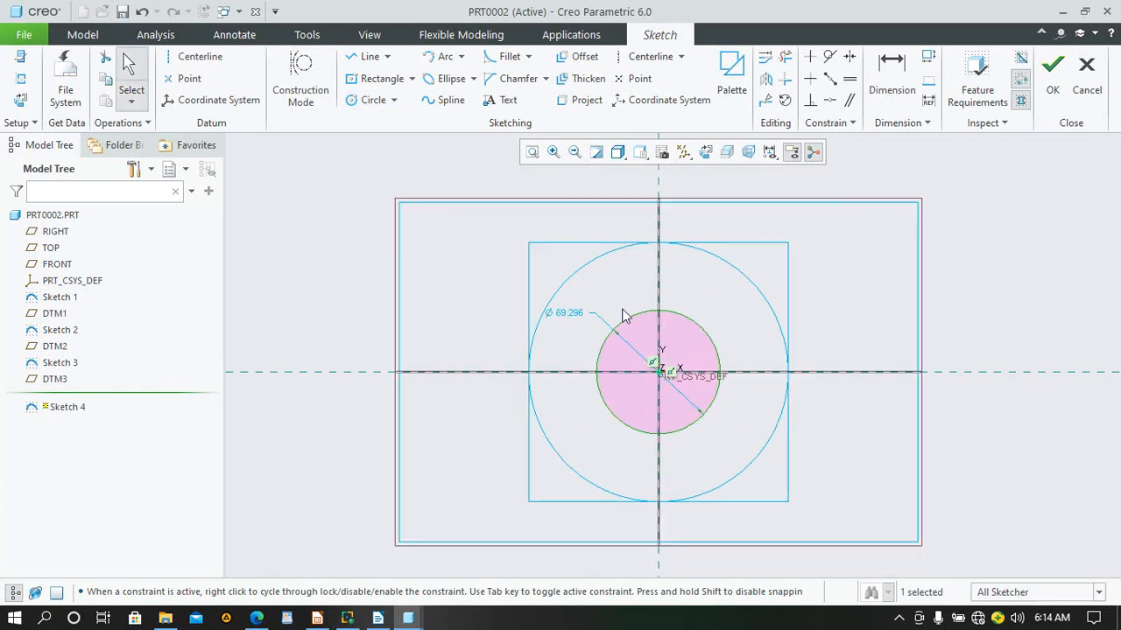
{"action": "left_click", "coordinate": [567, 324]}
{"action": "double_click", "coordinate": [567, 315]}
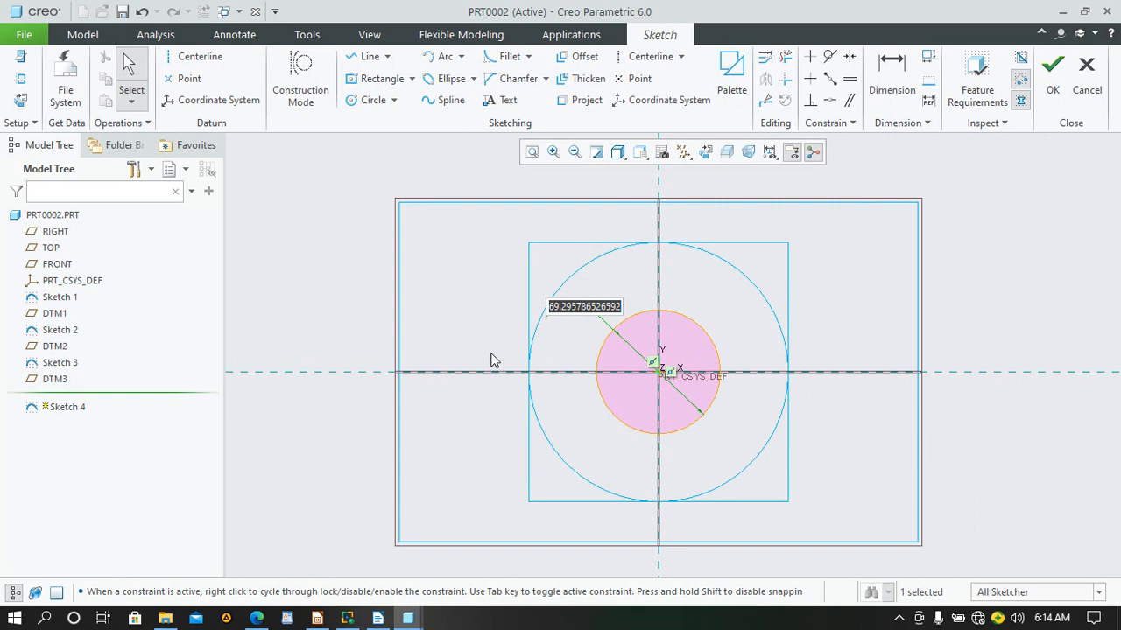
{"action": "mouse_move", "coordinate": [257, 618]}
{"action": "mouse_move", "coordinate": [267, 577]}
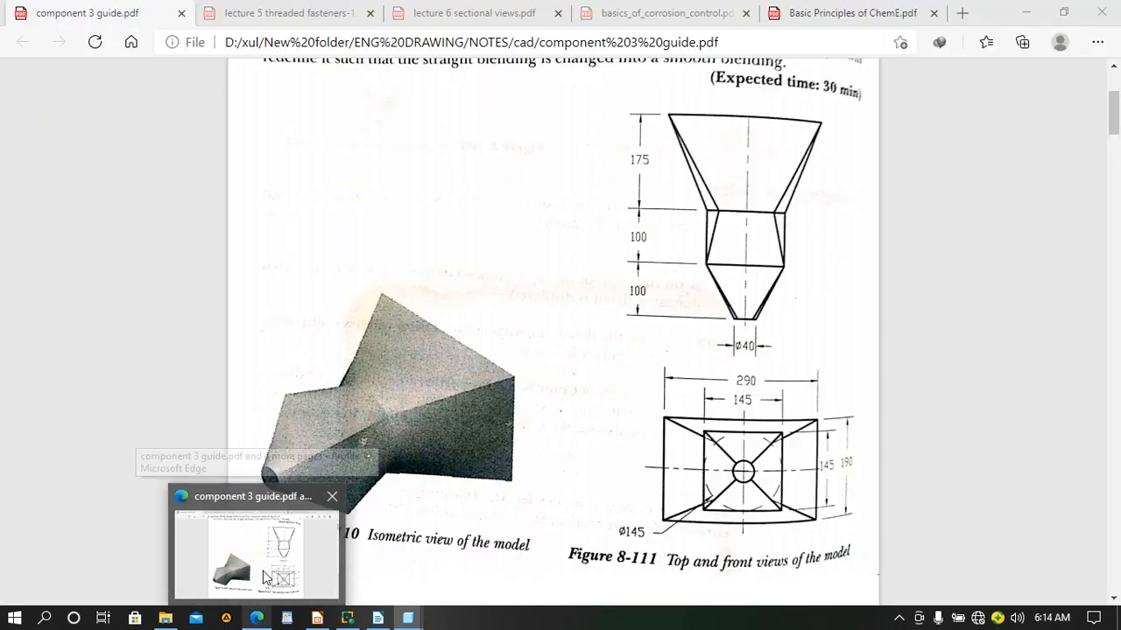
{"action": "left_click", "coordinate": [308, 555]}
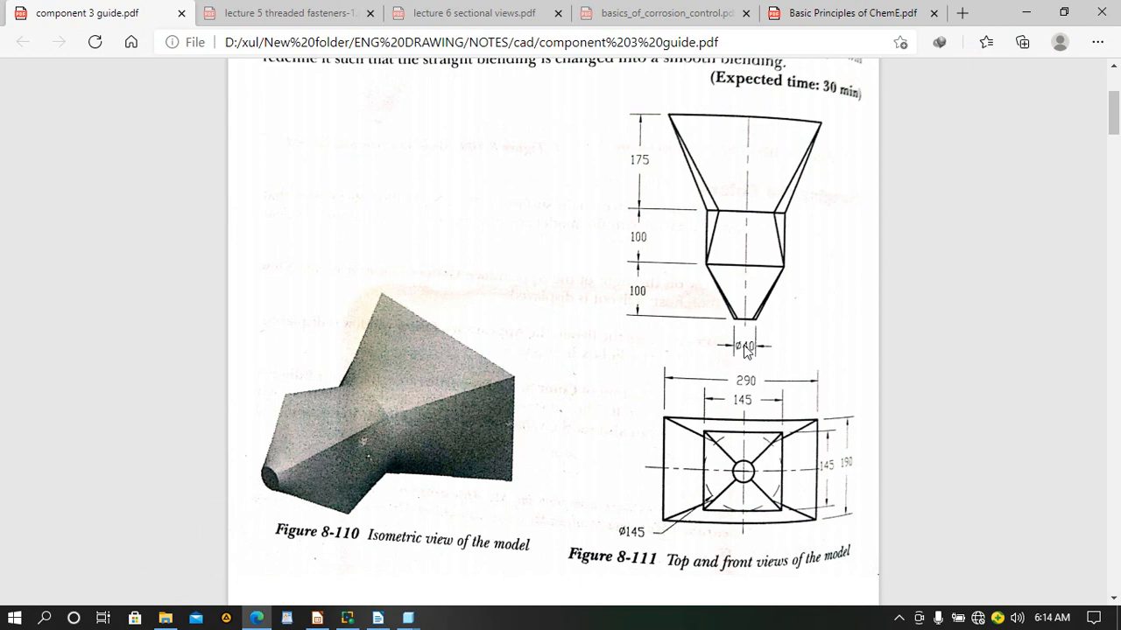
{"action": "mouse_move", "coordinate": [282, 622]}
{"action": "mouse_move", "coordinate": [408, 618]}
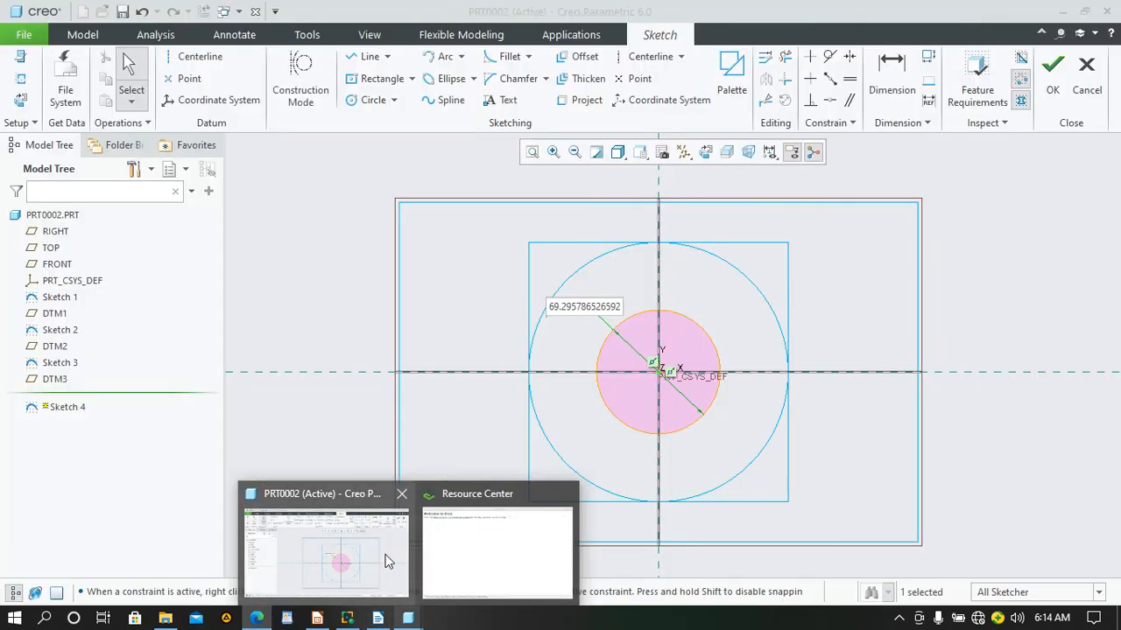
{"action": "left_click", "coordinate": [380, 558]}
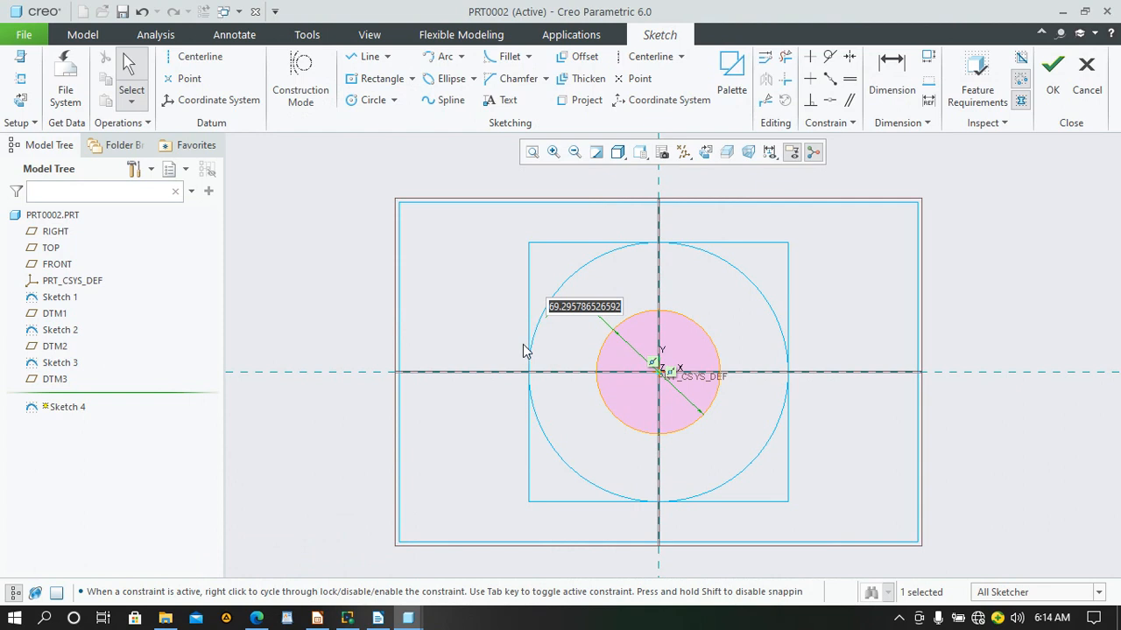
{"action": "type", "text": "40"}
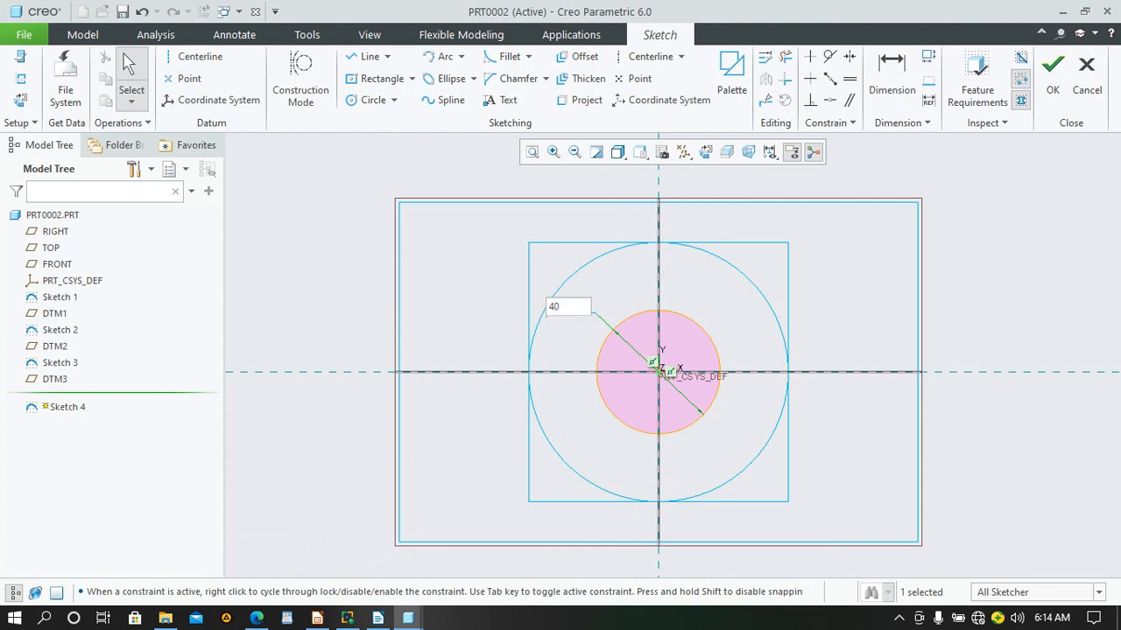
{"action": "key", "text": "Return"}
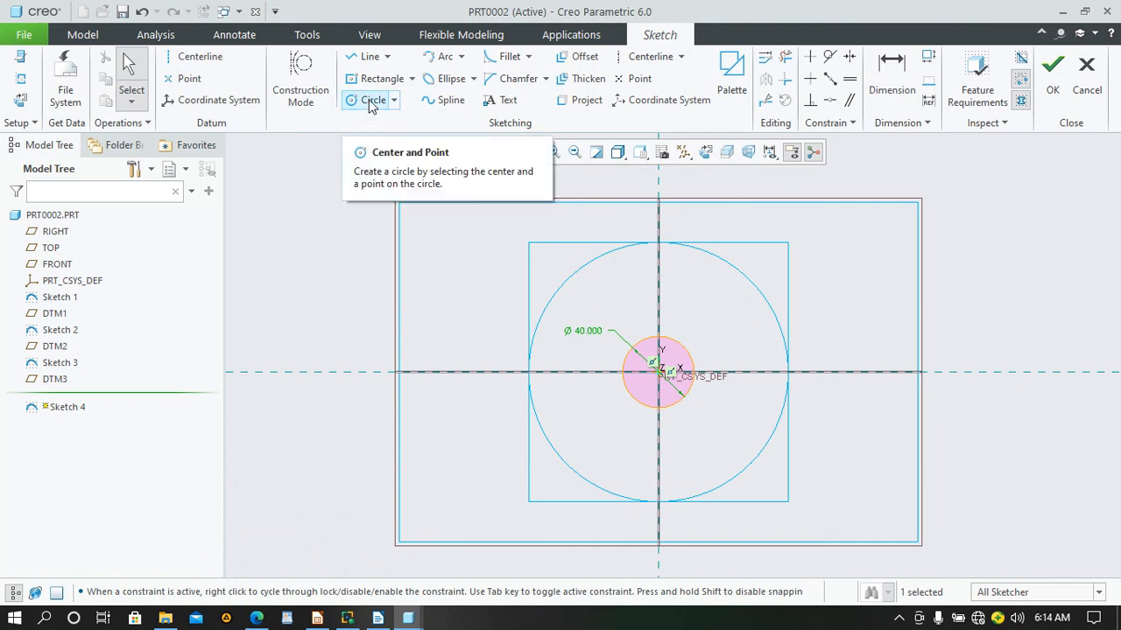
Divide the 40 mm circle into four arcs at points around its circumference and finish the sketch
{"action": "left_click", "coordinate": [767, 101]}
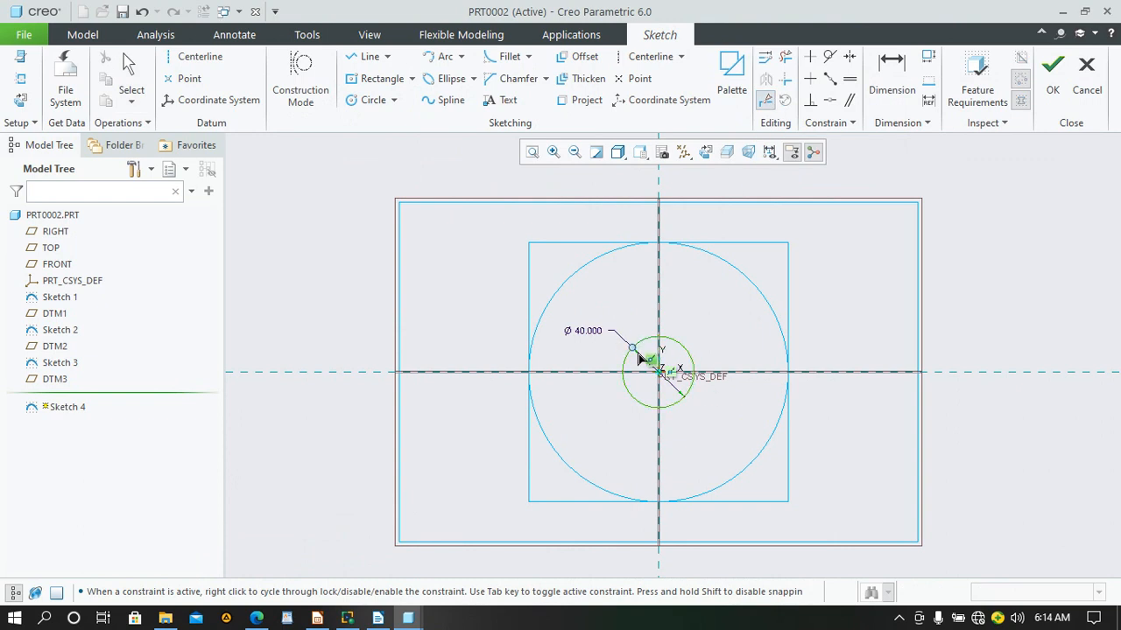
{"action": "left_click", "coordinate": [636, 354]}
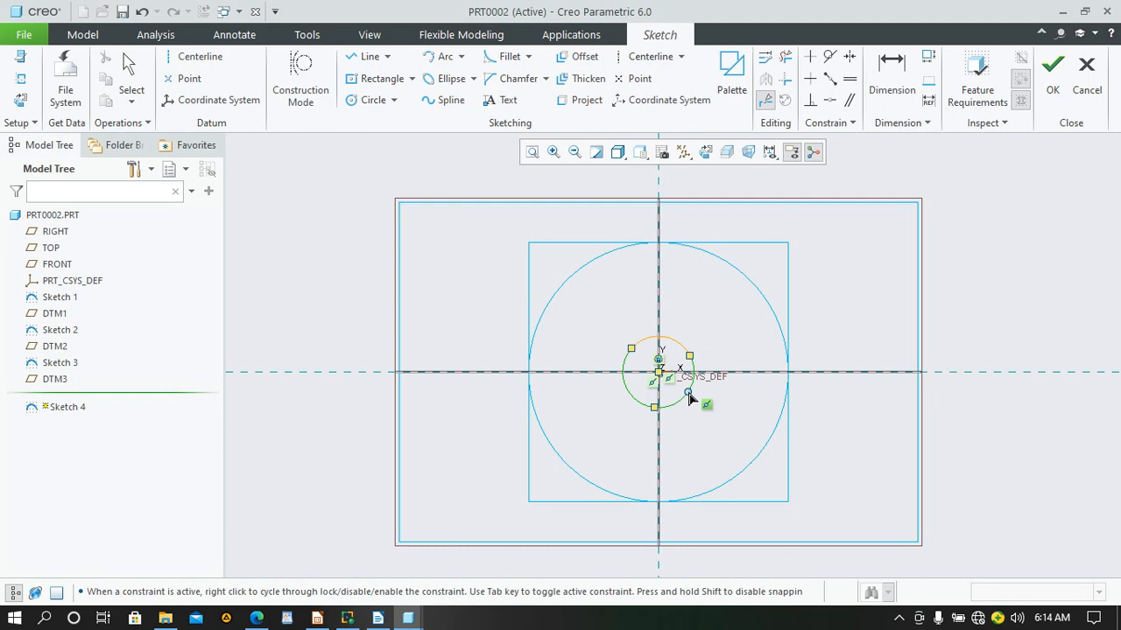
{"action": "left_click", "coordinate": [633, 400]}
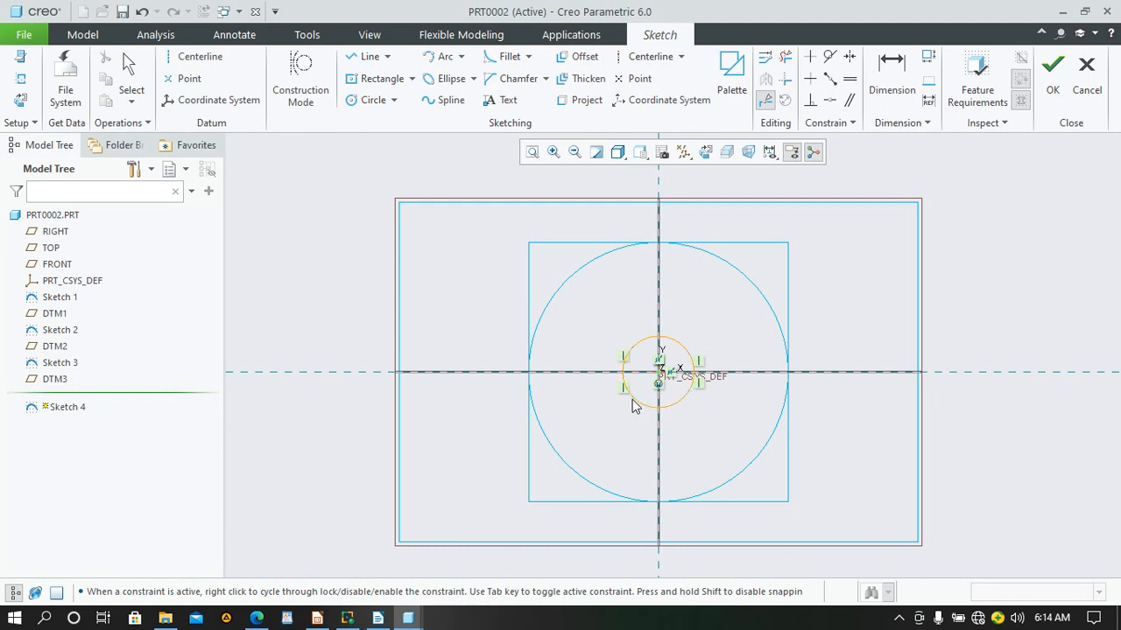
{"action": "left_click", "coordinate": [1053, 77]}
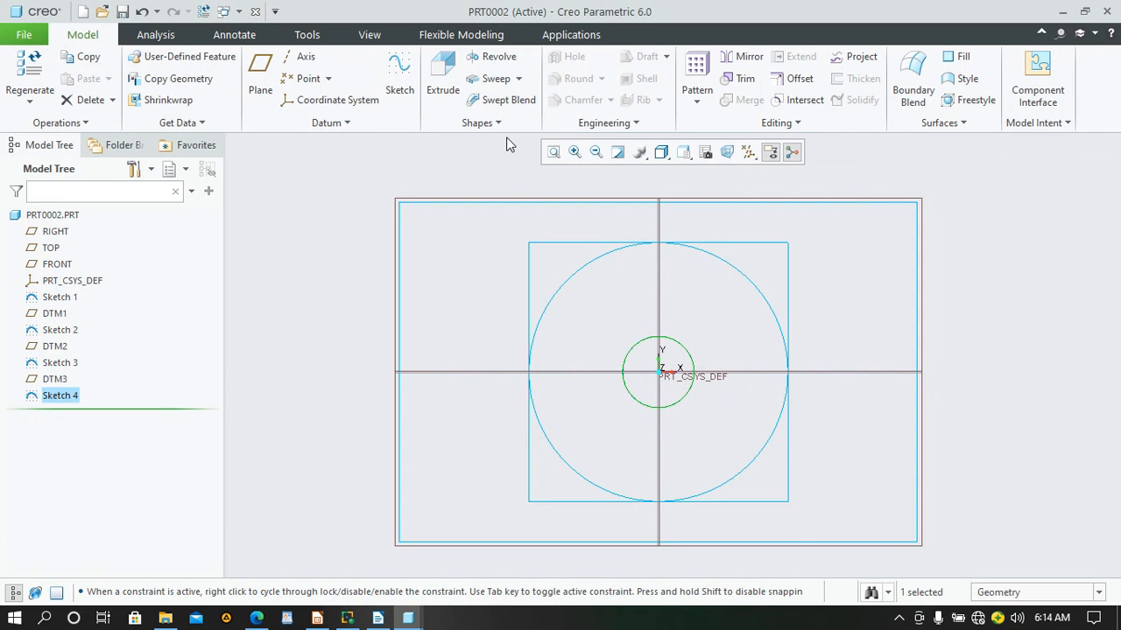
Start a solid Blend from selected sections and pick the large base rectangle as the first section
{"action": "middle_click_drag", "start_coordinate": [847, 261], "coordinate": [780, 258]}
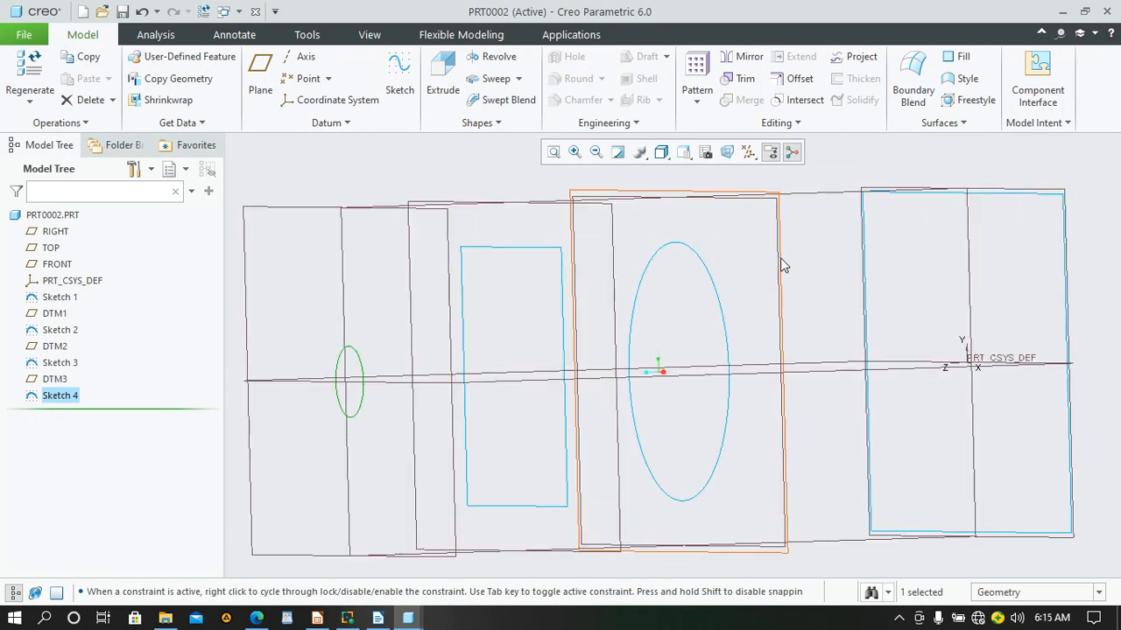
{"action": "left_click", "coordinate": [865, 280]}
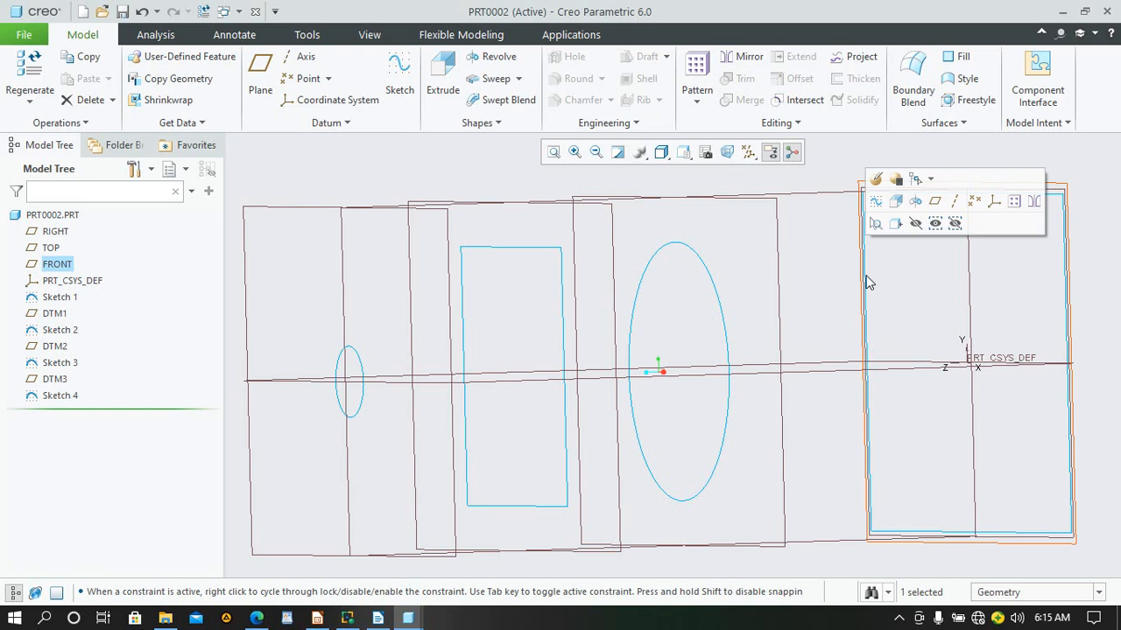
{"action": "left_click", "coordinate": [814, 238]}
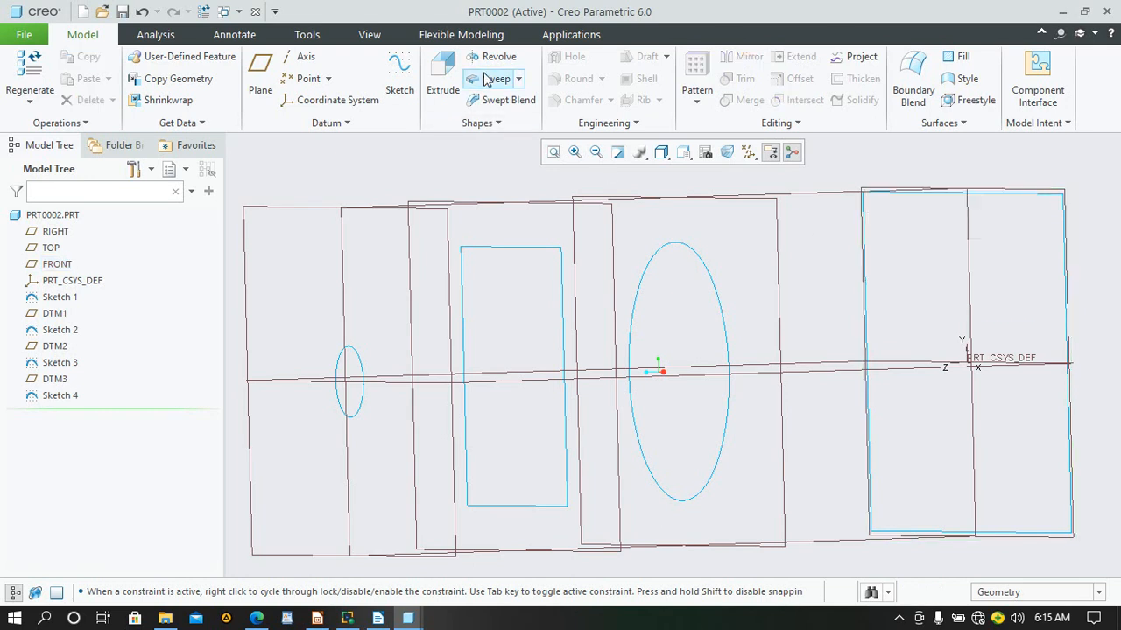
{"action": "left_click", "coordinate": [484, 124]}
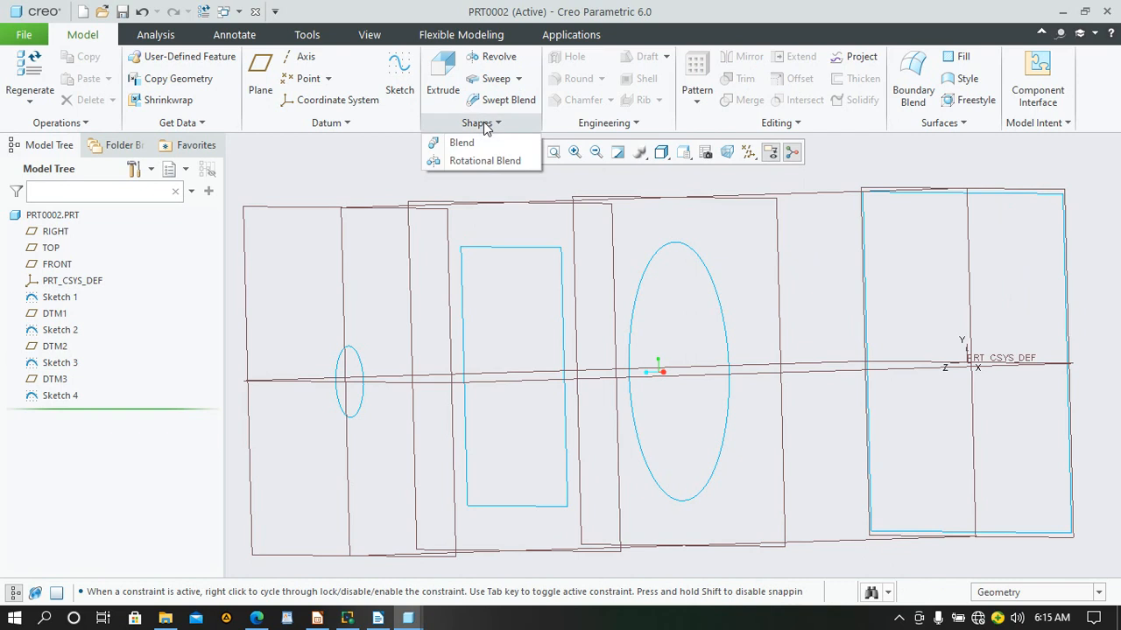
{"action": "left_click", "coordinate": [493, 142]}
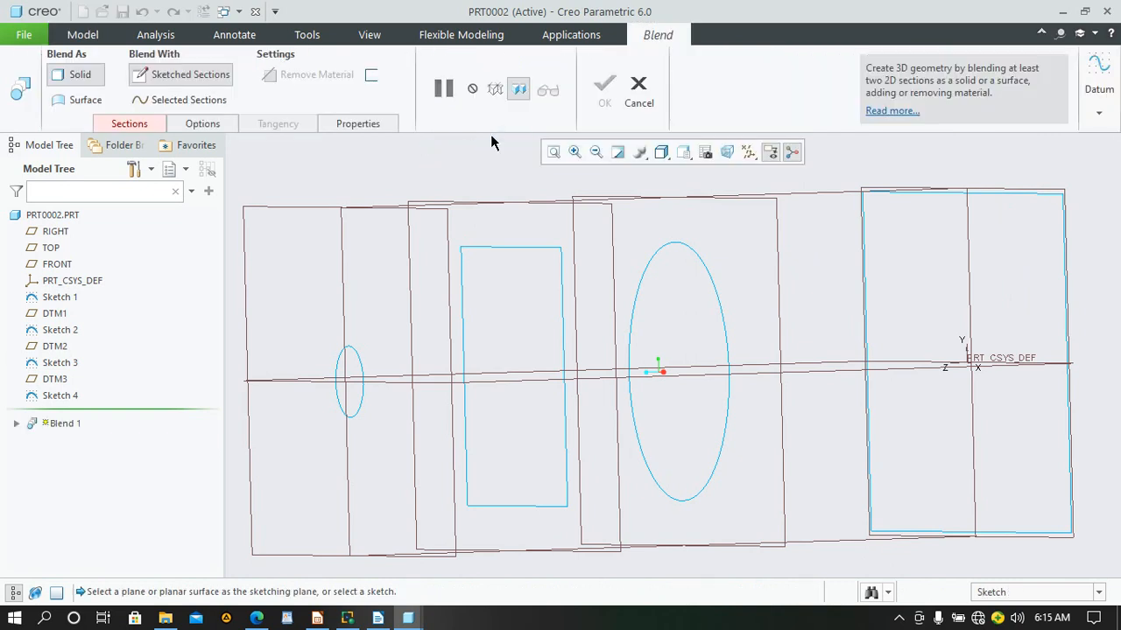
{"action": "left_click", "coordinate": [203, 102]}
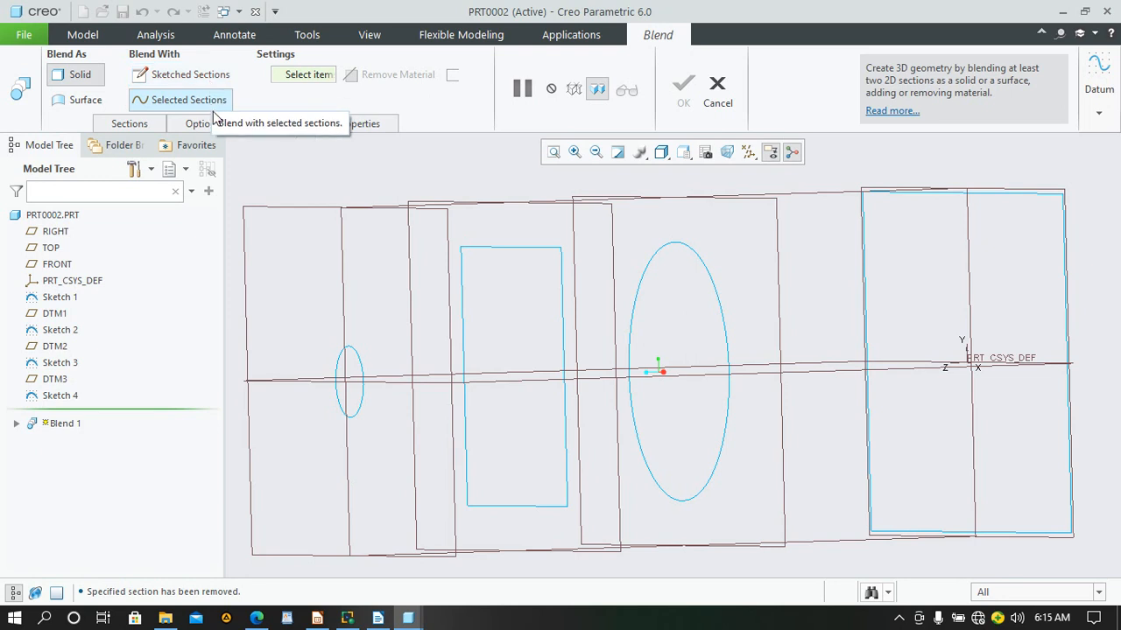
{"action": "left_click", "coordinate": [148, 125]}
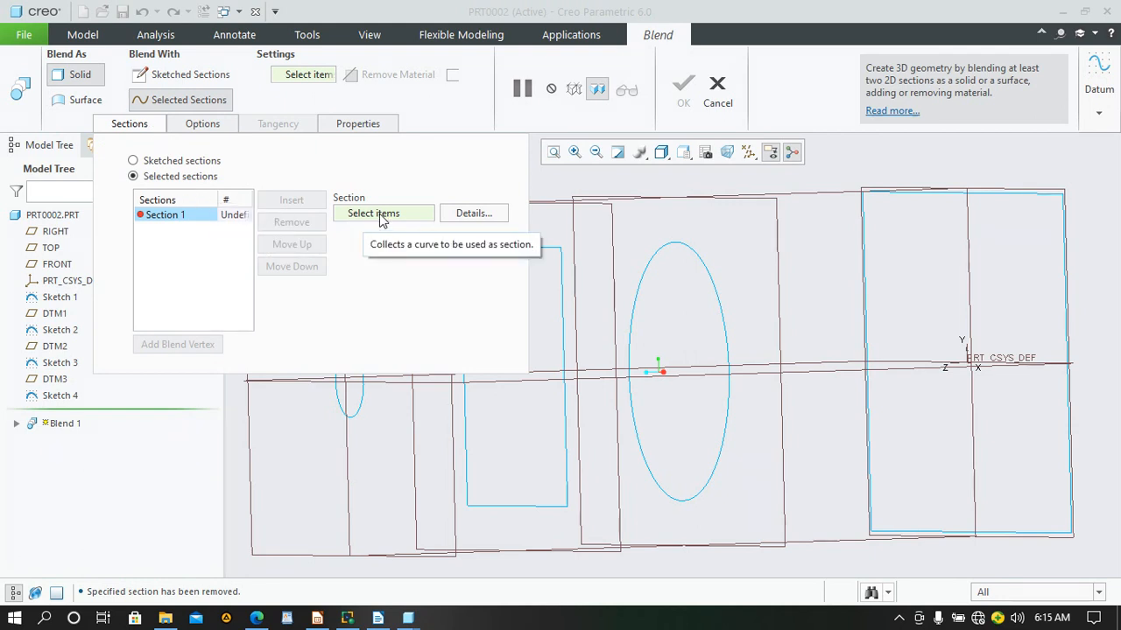
{"action": "left_click", "coordinate": [866, 267]}
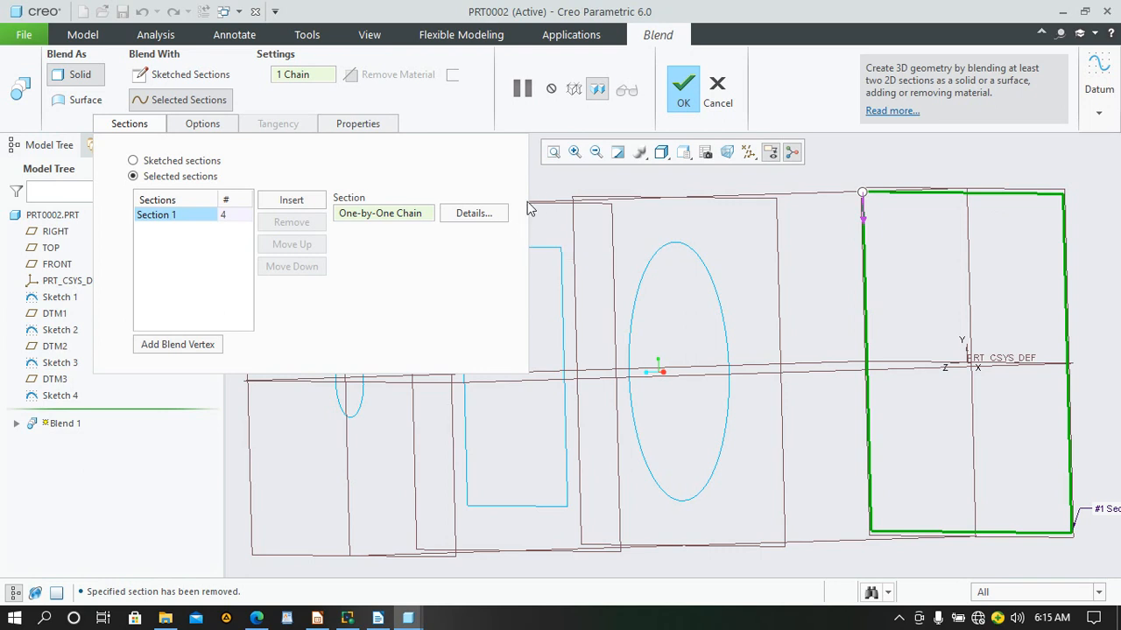
Add the large divided circle, the square and the small end circle as the second, third and fourth blend sections
{"action": "left_click", "coordinate": [308, 205]}
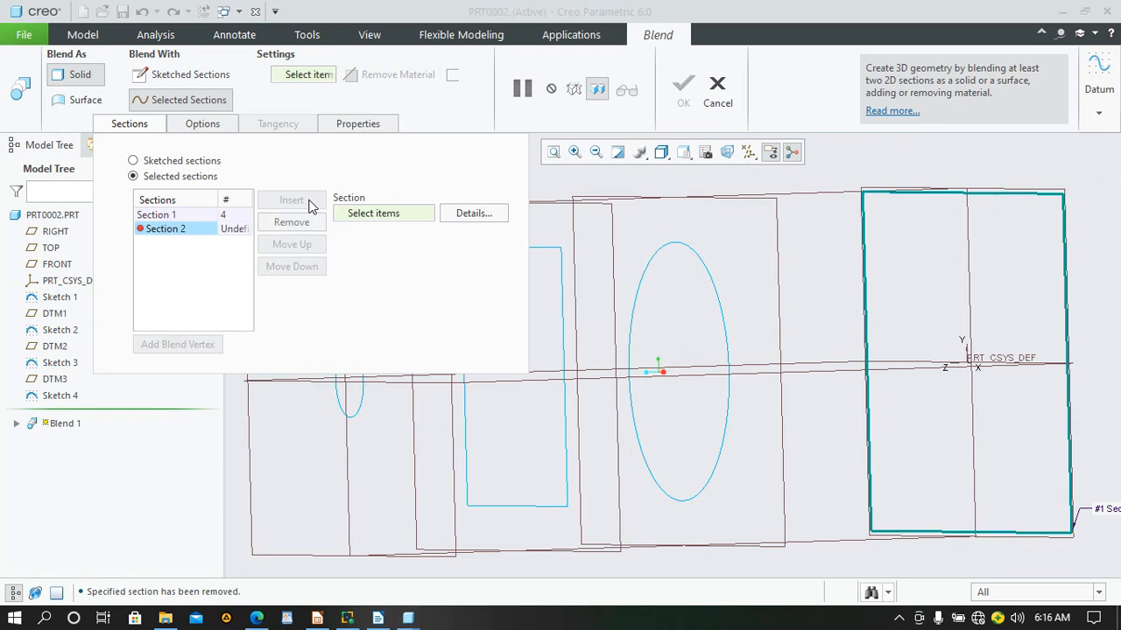
{"action": "left_click", "coordinate": [641, 285]}
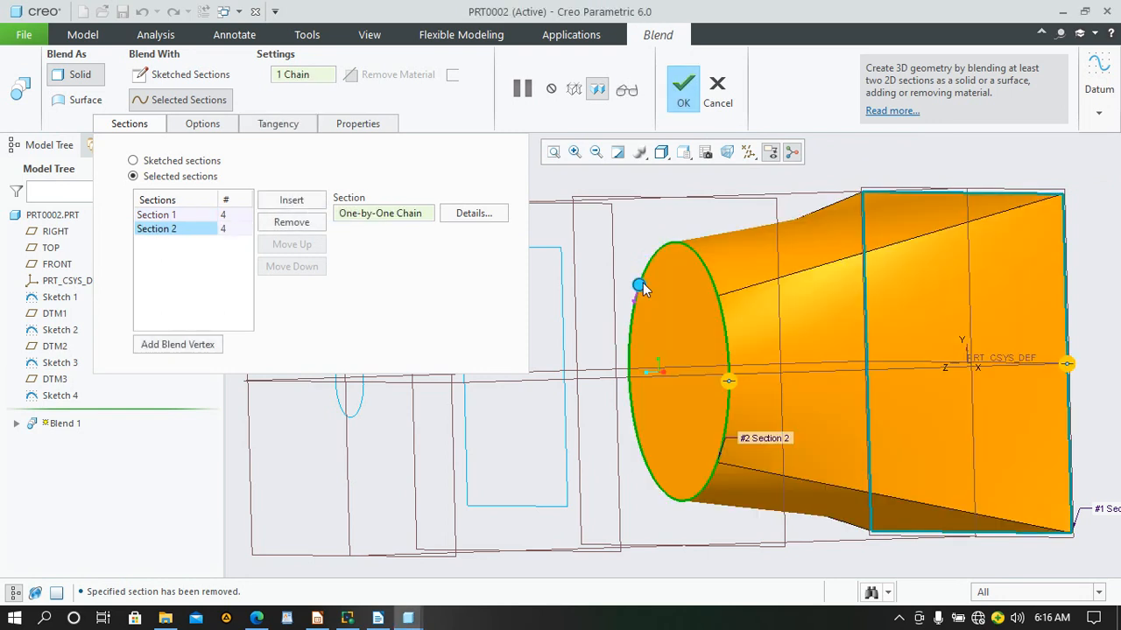
{"action": "left_click", "coordinate": [289, 206]}
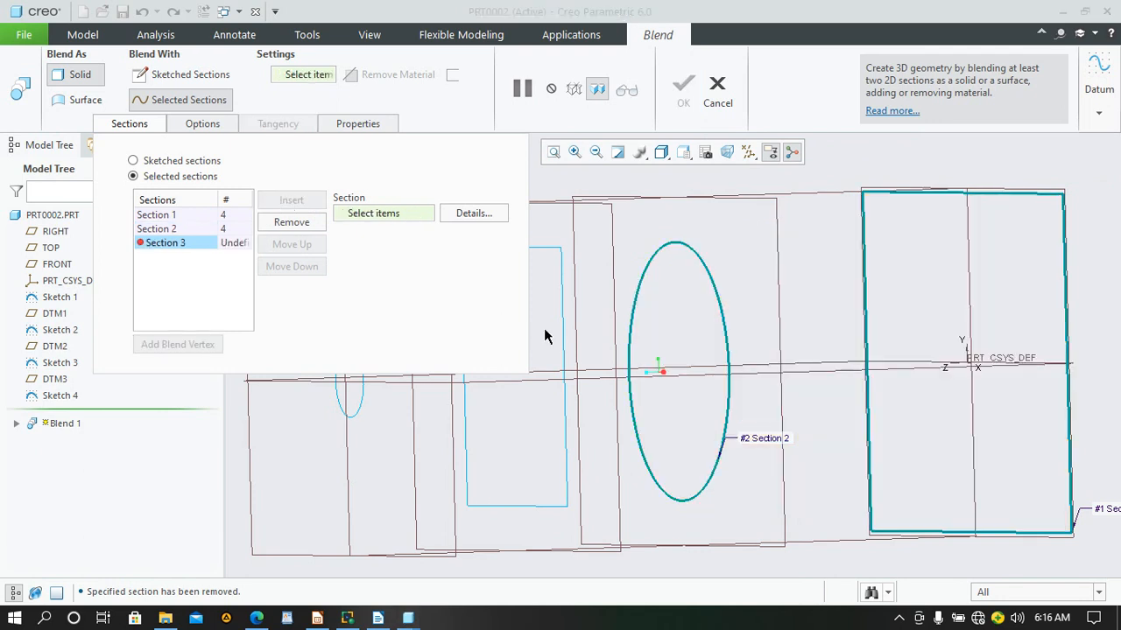
{"action": "left_click", "coordinate": [565, 327]}
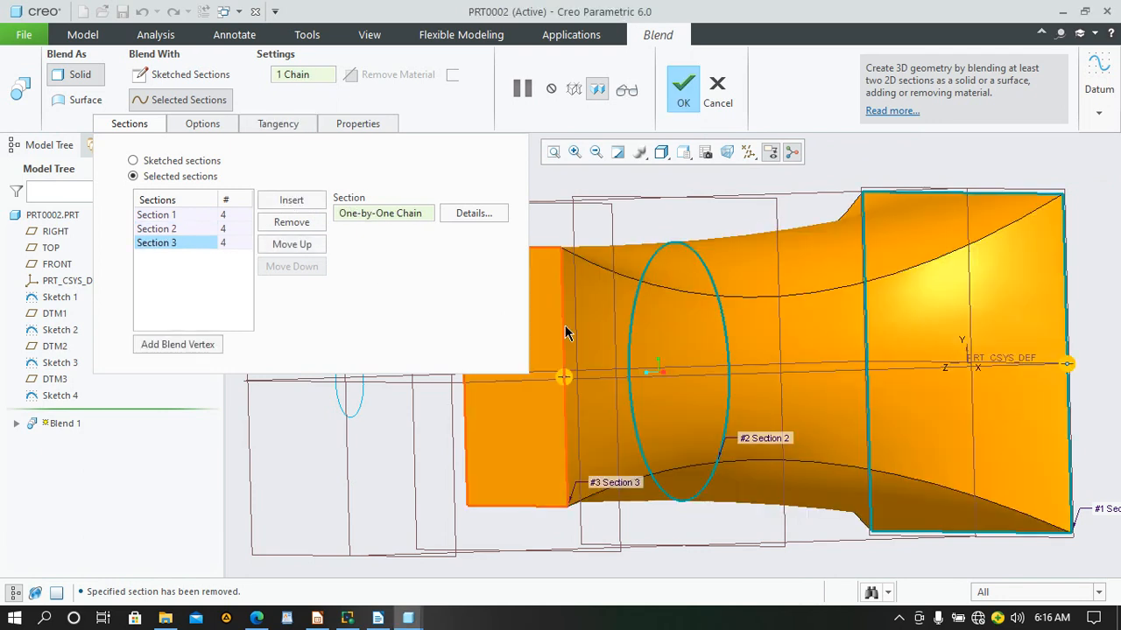
{"action": "left_click", "coordinate": [294, 208]}
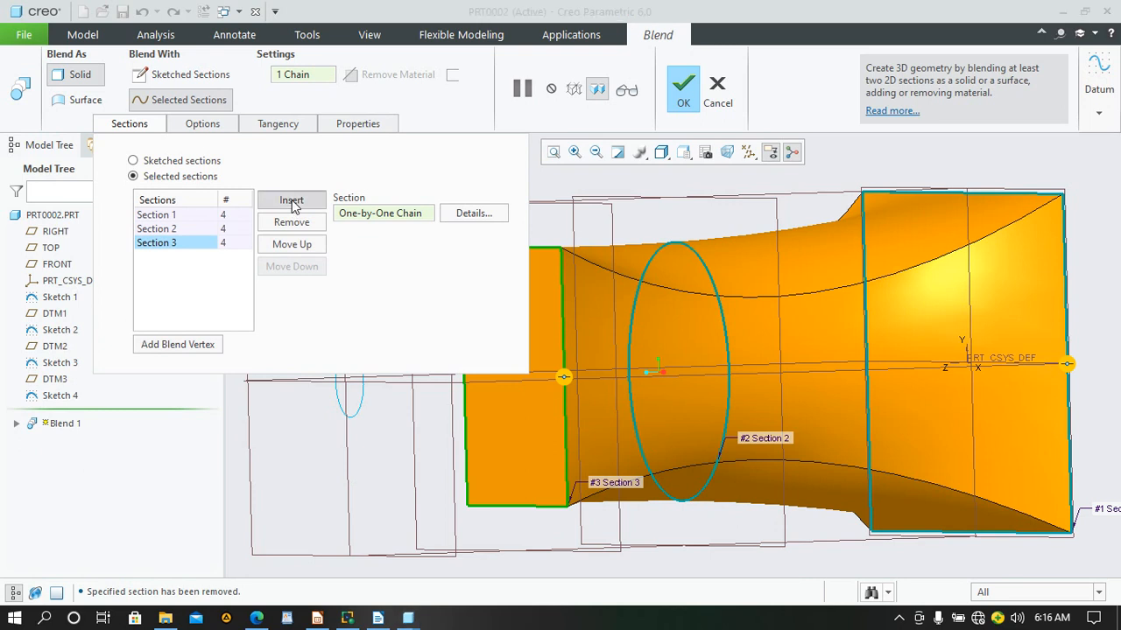
{"action": "left_click", "coordinate": [364, 395]}
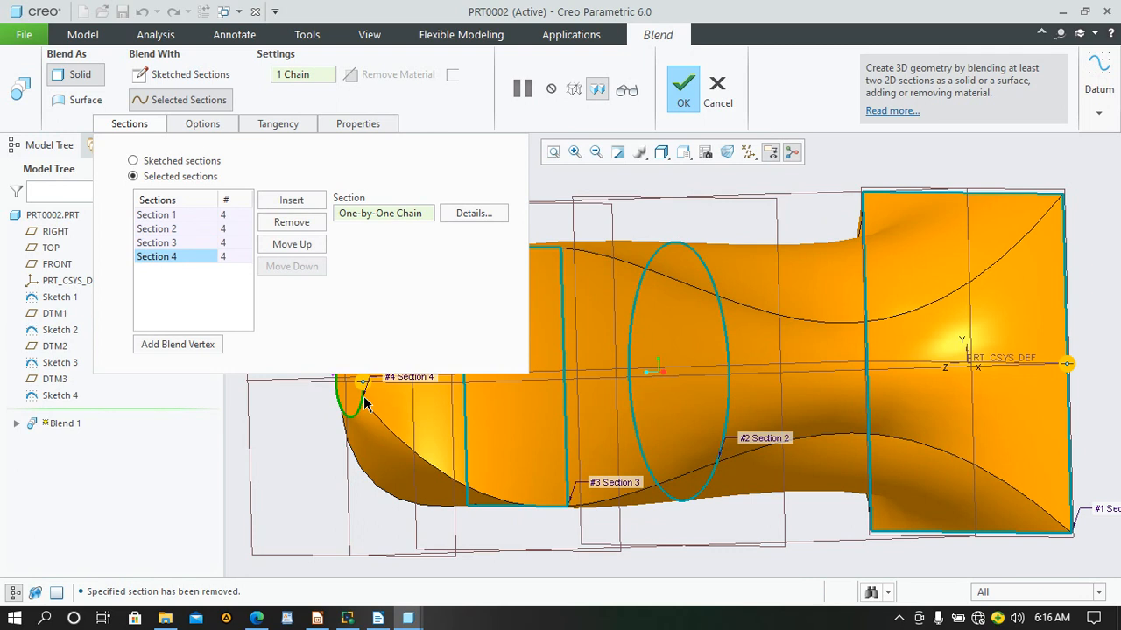
Examine the four-section blend preview from several angles and compare its shape with the views in the guide drawing
{"action": "middle_click_drag", "start_coordinate": [589, 372], "coordinate": [530, 369]}
{"action": "scroll", "coordinate": [529, 366], "scroll_direction": "down", "scroll_amount": 1}
{"action": "scroll", "coordinate": [529, 366], "scroll_direction": "up", "scroll_amount": 2}
{"action": "scroll", "coordinate": [529, 373], "scroll_direction": "up", "scroll_amount": 2}
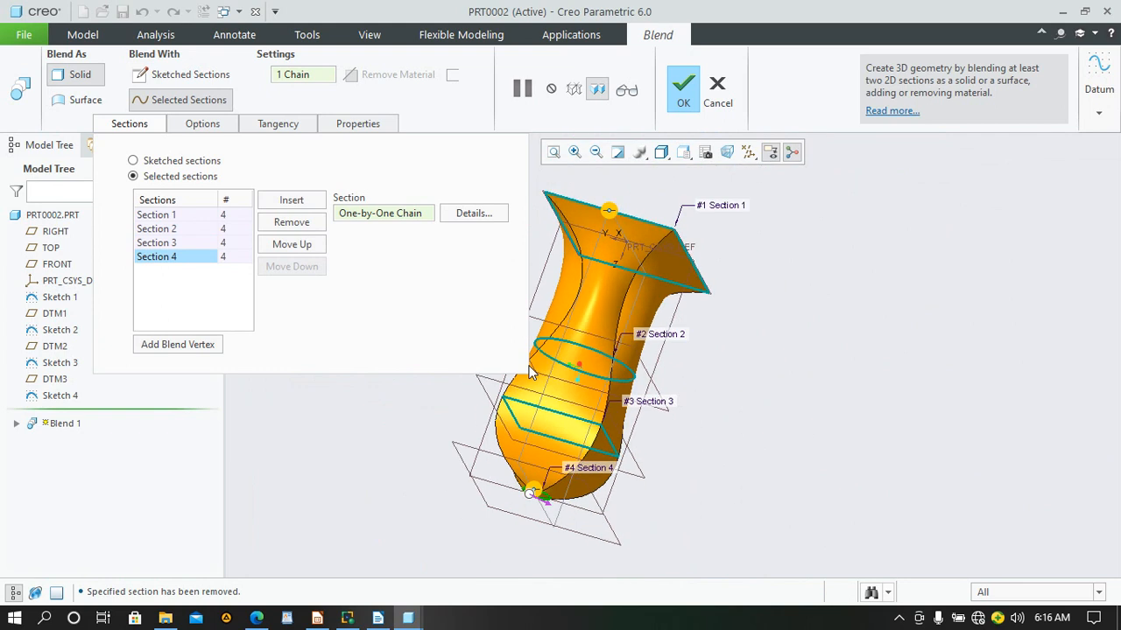
{"action": "scroll", "coordinate": [529, 372], "scroll_direction": "down", "scroll_amount": 1}
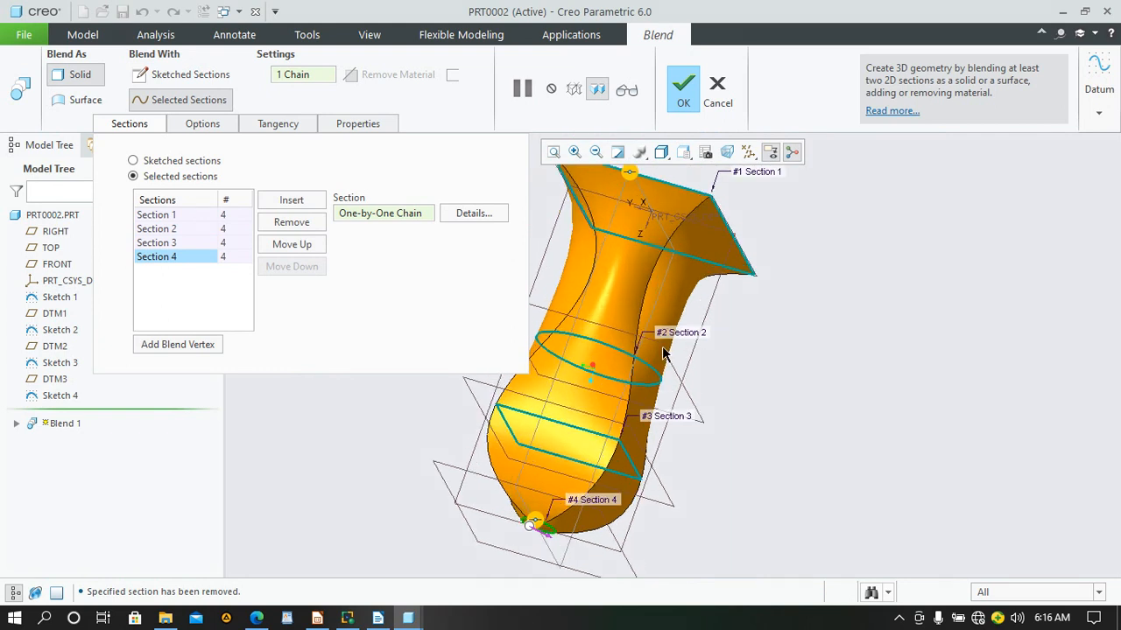
{"action": "middle_click_drag", "start_coordinate": [739, 347], "coordinate": [565, 429]}
{"action": "mouse_move", "coordinate": [256, 618]}
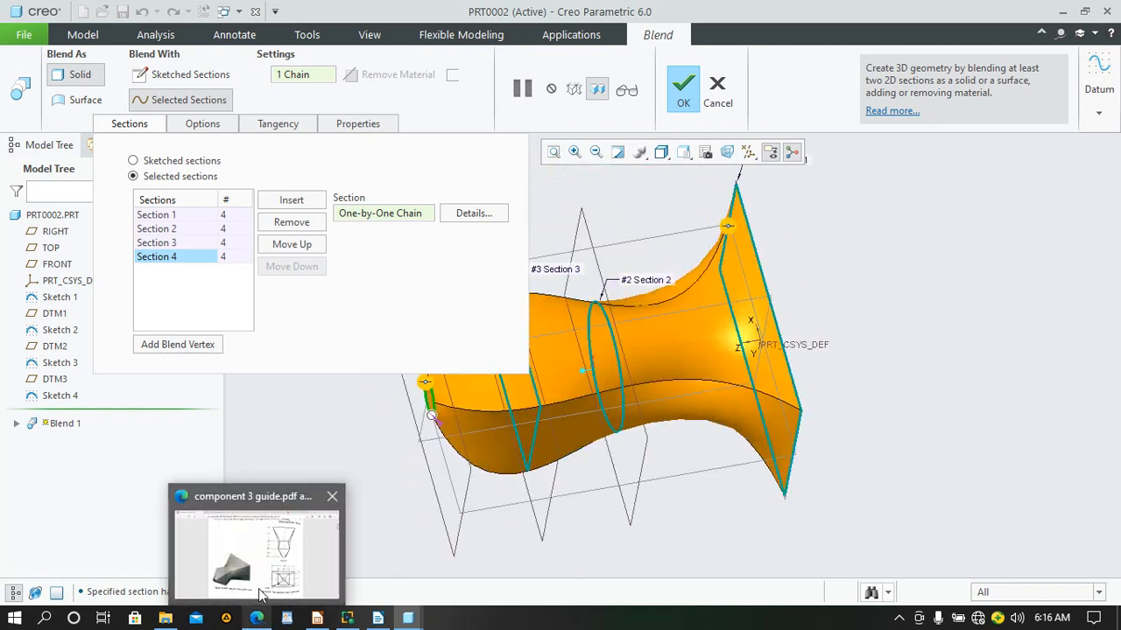
{"action": "left_click", "coordinate": [263, 563]}
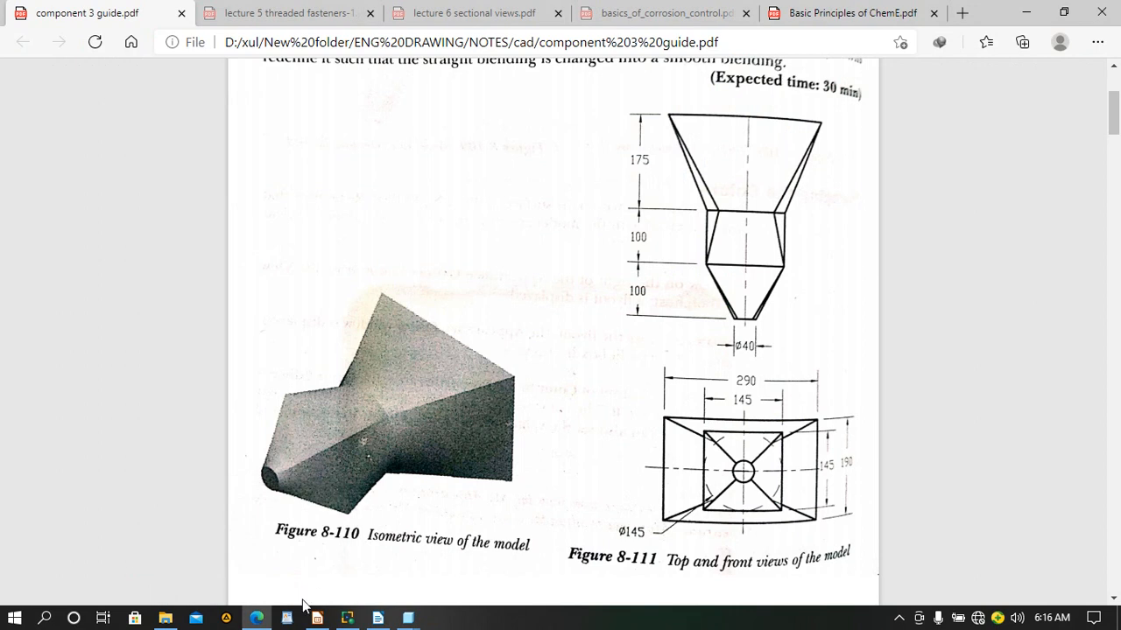
{"action": "mouse_move", "coordinate": [408, 613]}
{"action": "left_click", "coordinate": [384, 569]}
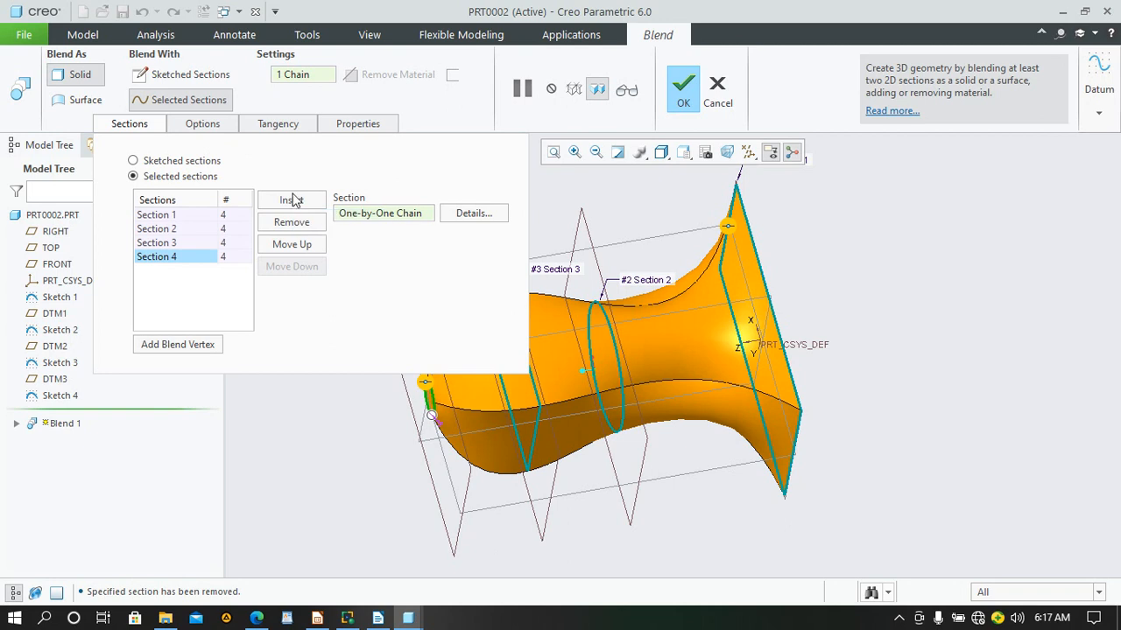
Compare the straight and smooth options for the blended surfaces and set them to Straight
{"action": "left_click", "coordinate": [206, 127]}
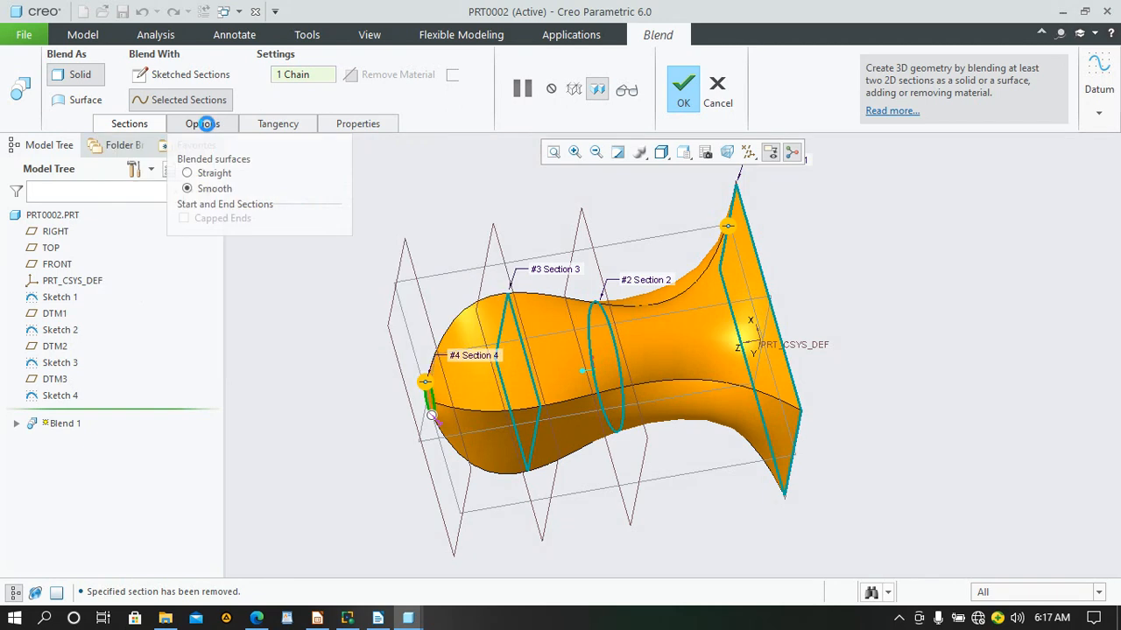
{"action": "left_click", "coordinate": [211, 178]}
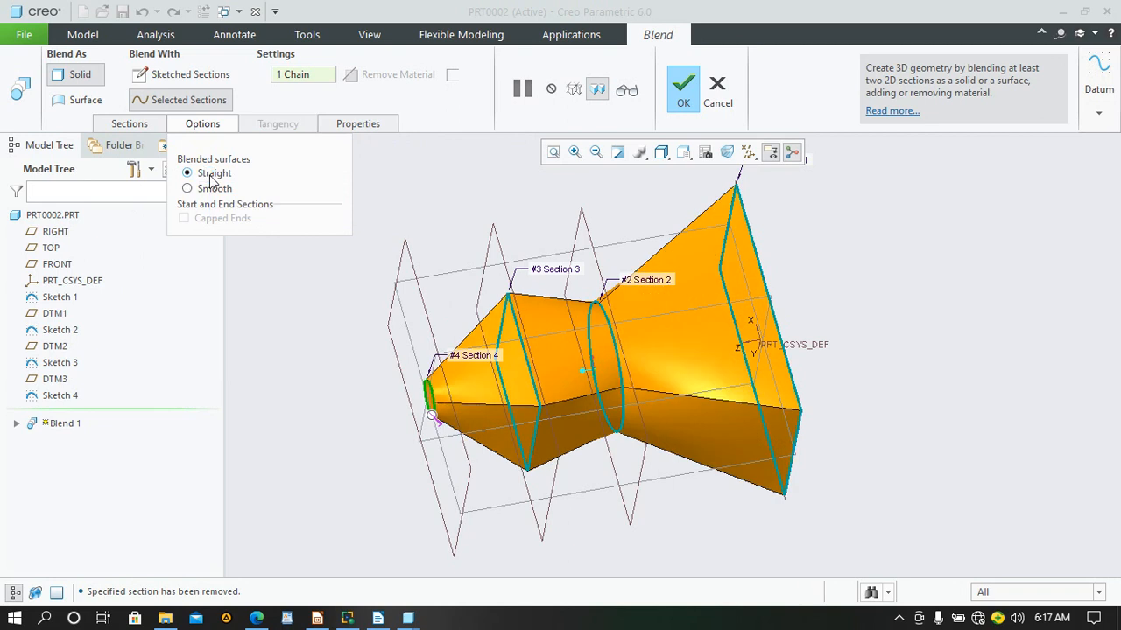
{"action": "left_click", "coordinate": [213, 188]}
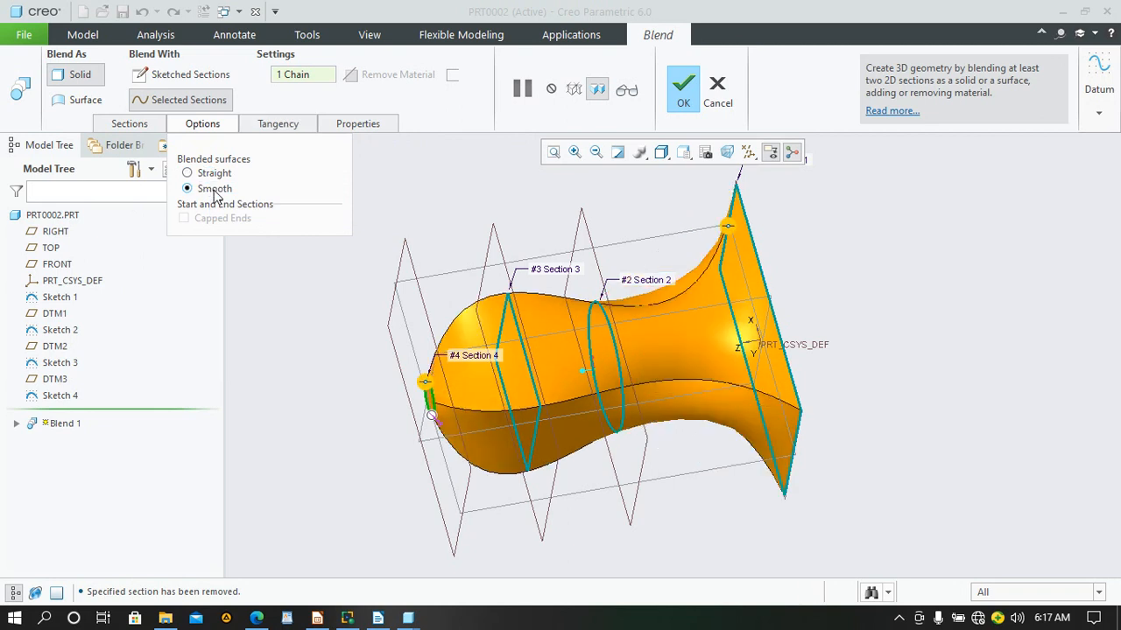
{"action": "left_click", "coordinate": [214, 174]}
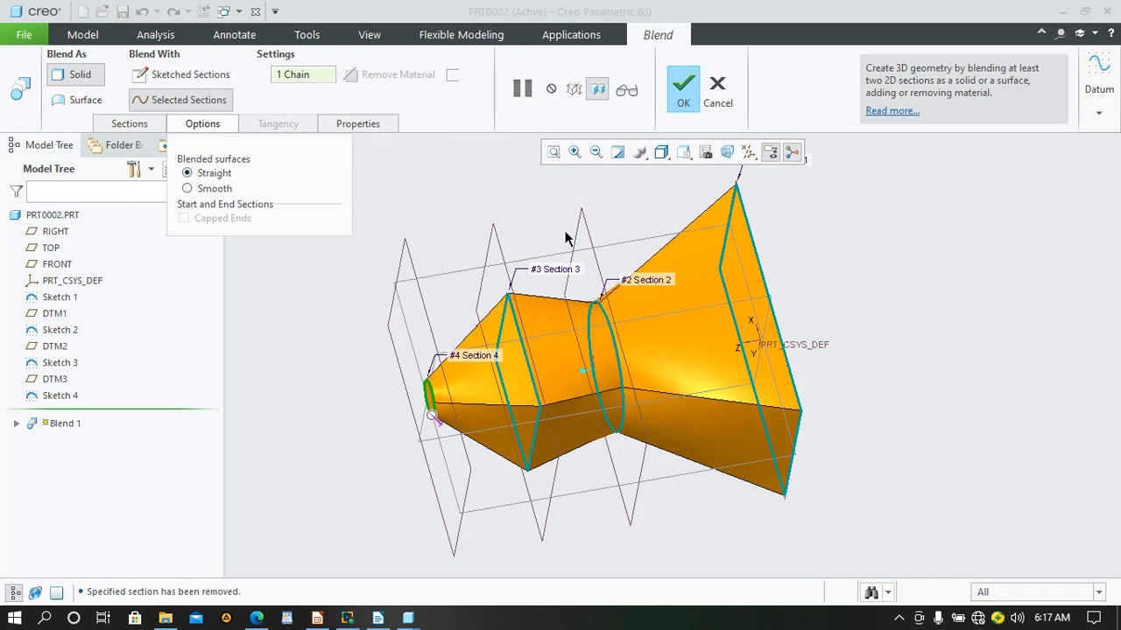
Check the straight blend preview against the isometric view in the guide drawing and complete the blend feature
{"action": "mouse_move", "coordinate": [593, 238]}
{"action": "middle_mouse_down"}
{"action": "mouse_move", "coordinate": [560, 242]}
{"action": "mouse_move", "coordinate": [587, 264]}
{"action": "mouse_move", "coordinate": [596, 220]}
{"action": "middle_mouse_up"}
{"action": "mouse_move", "coordinate": [257, 617]}
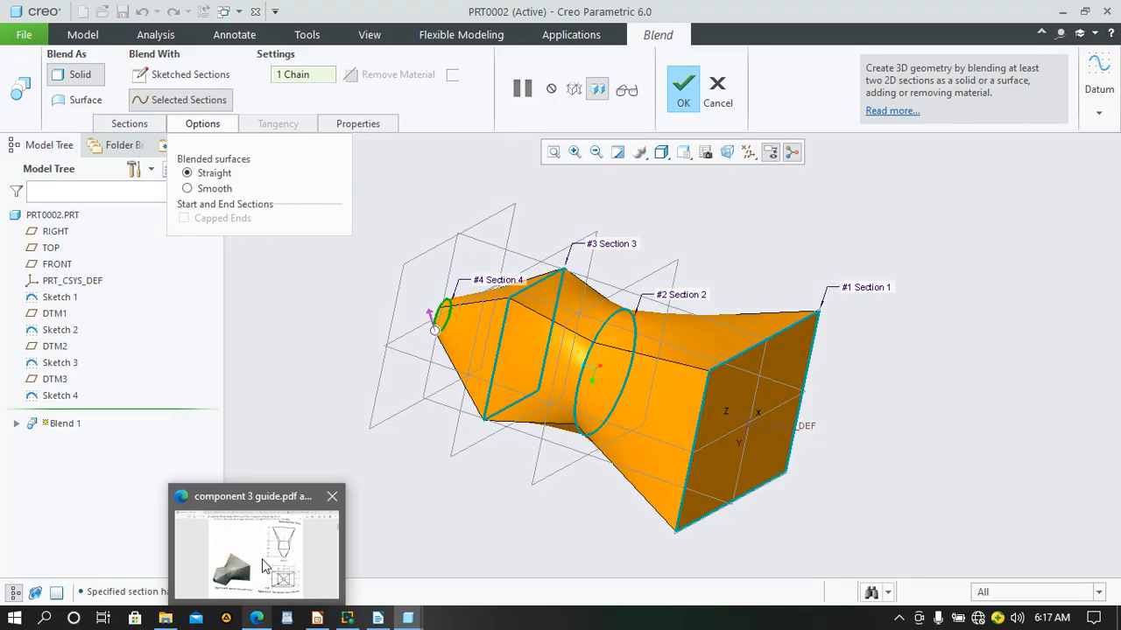
{"action": "left_click", "coordinate": [263, 560]}
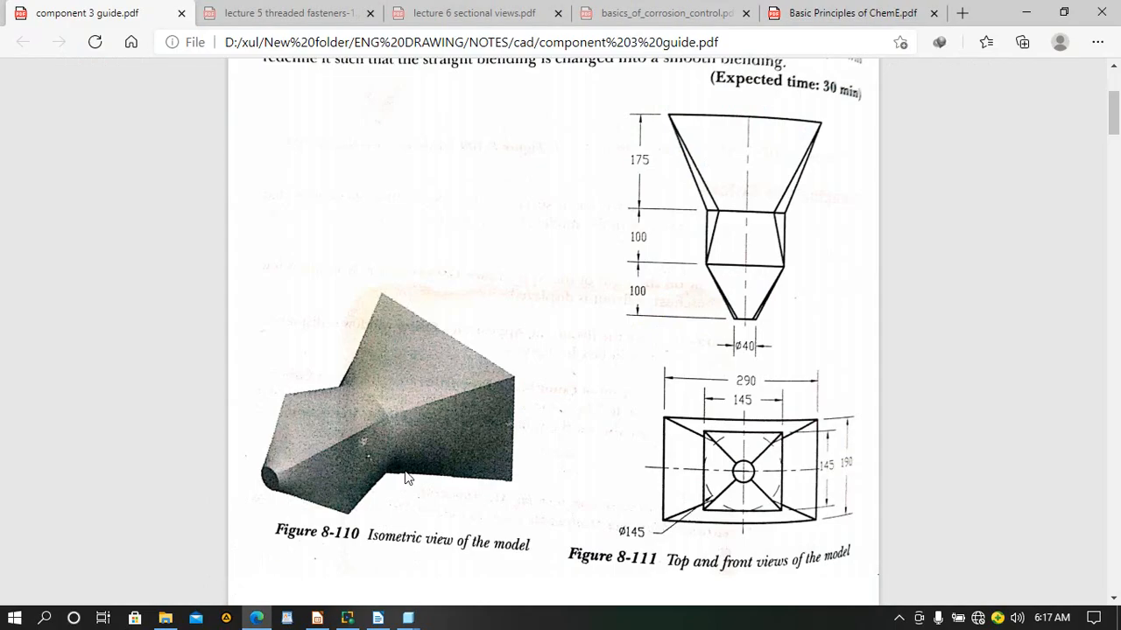
{"action": "mouse_move", "coordinate": [411, 619]}
{"action": "left_click", "coordinate": [393, 571]}
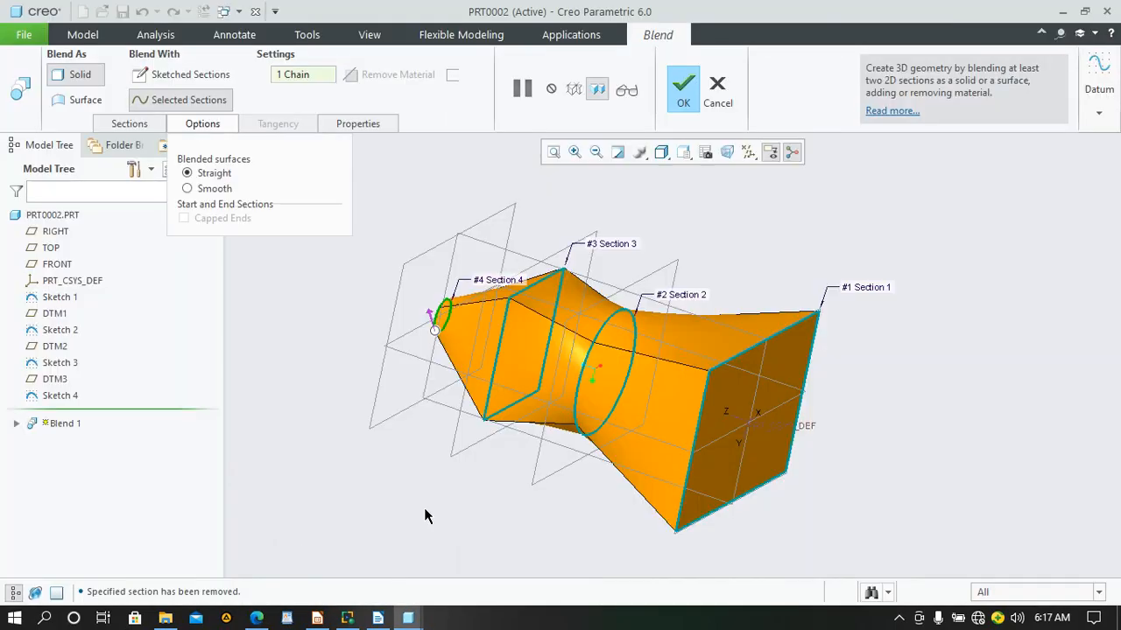
{"action": "left_click", "coordinate": [684, 98]}
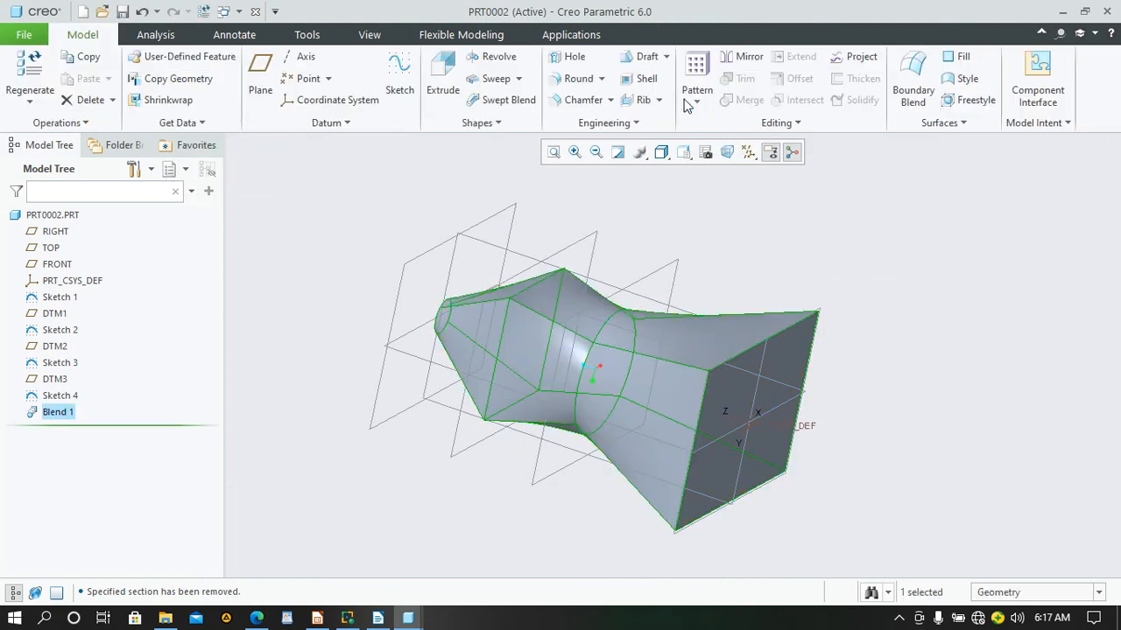